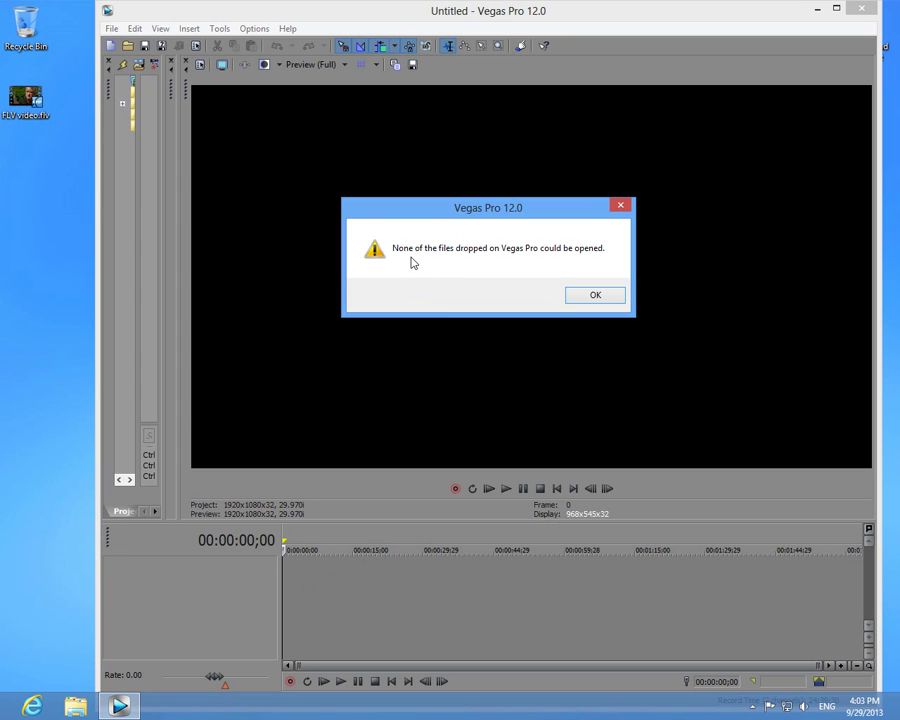
- Dismiss the Vegas Pro error that the dropped FLV video could not be opened
{"action": "left_click", "coordinate": [604, 298]}
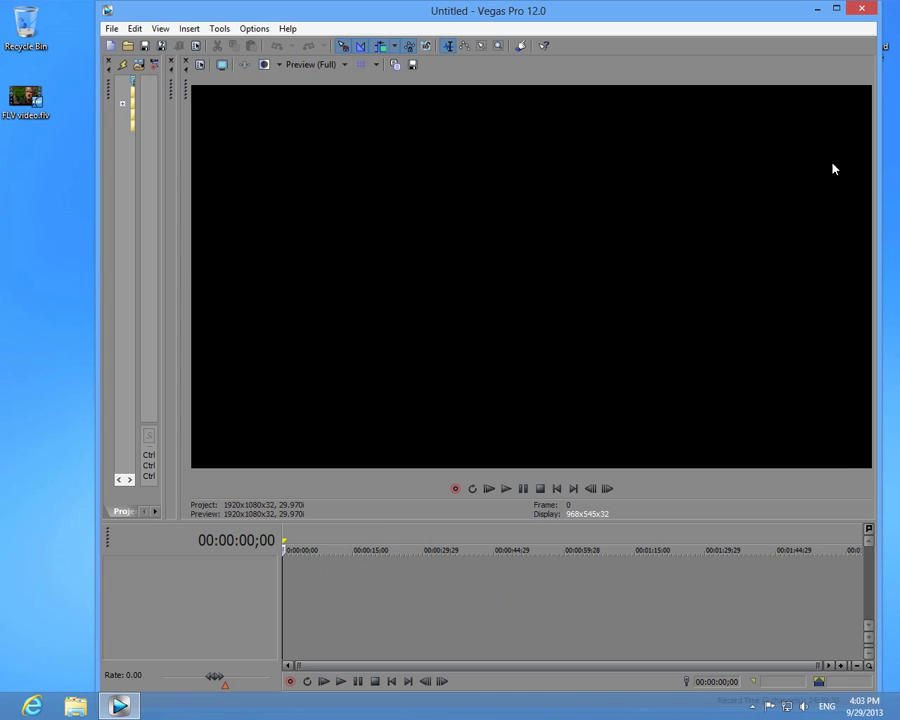
- Close Vegas, open download links.txt and copy the 'FLV EXTRACT' heading
{"action": "left_click", "coordinate": [861, 8]}
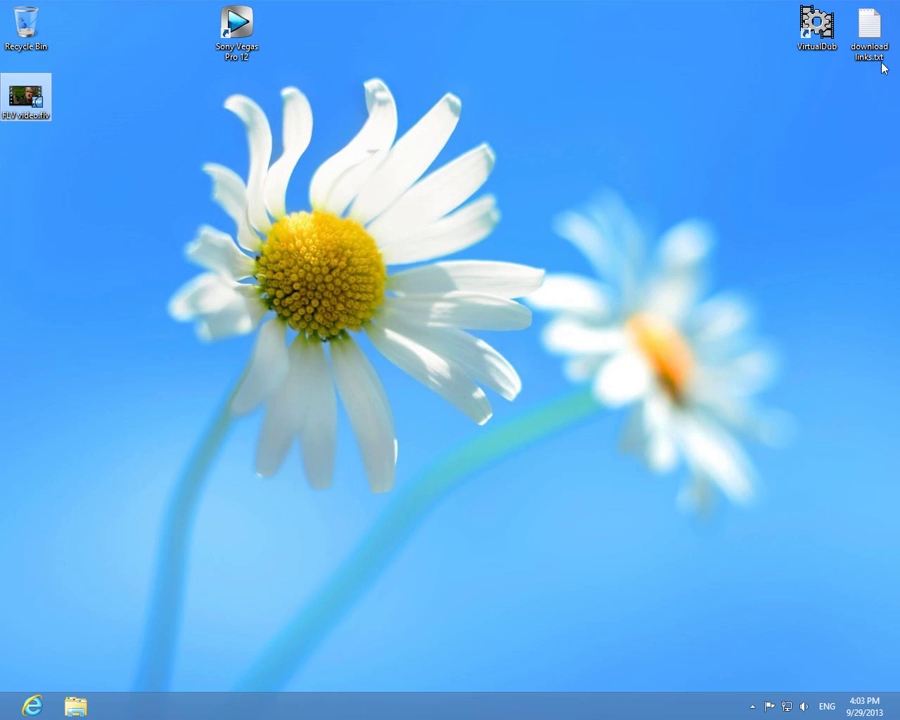
{"action": "double_click", "coordinate": [866, 31]}
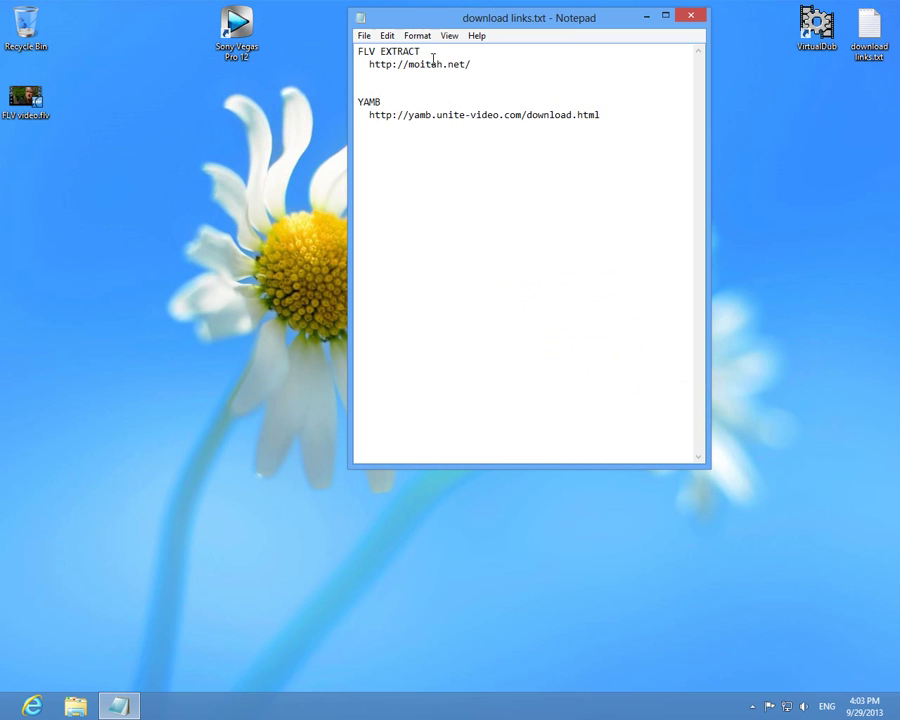
{"action": "left_click_drag", "start_coordinate": [423, 51], "coordinate": [356, 48]}
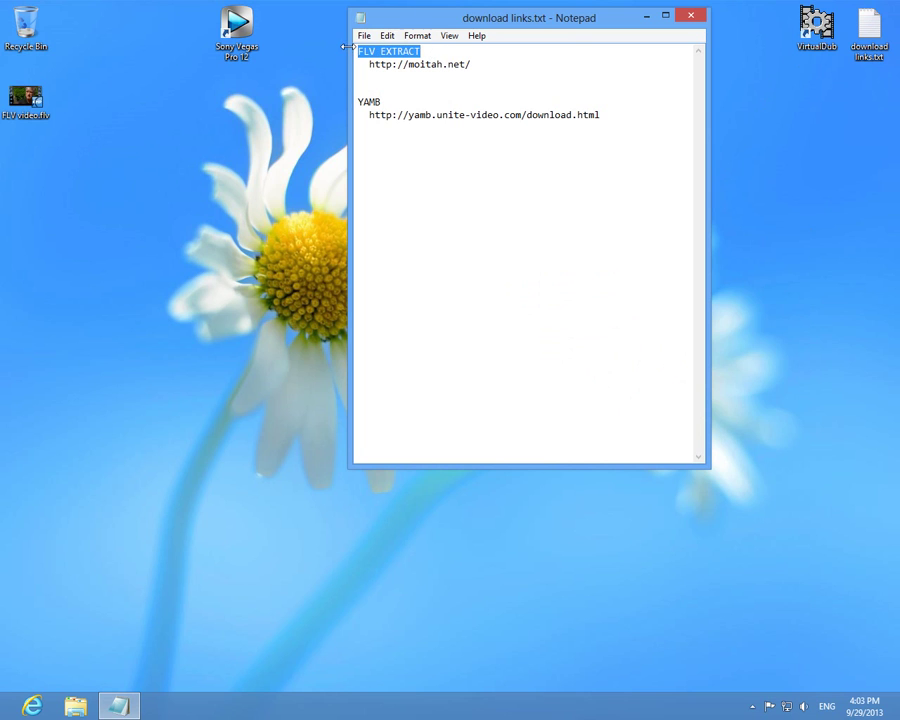
{"action": "right_click", "coordinate": [403, 52]}
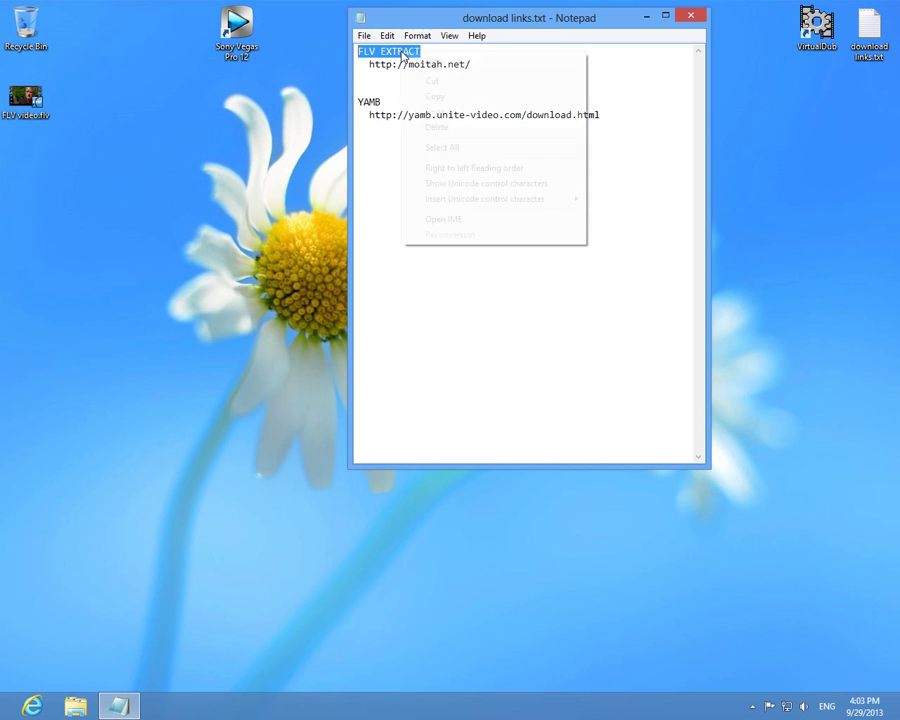
{"action": "left_click", "coordinate": [443, 96]}
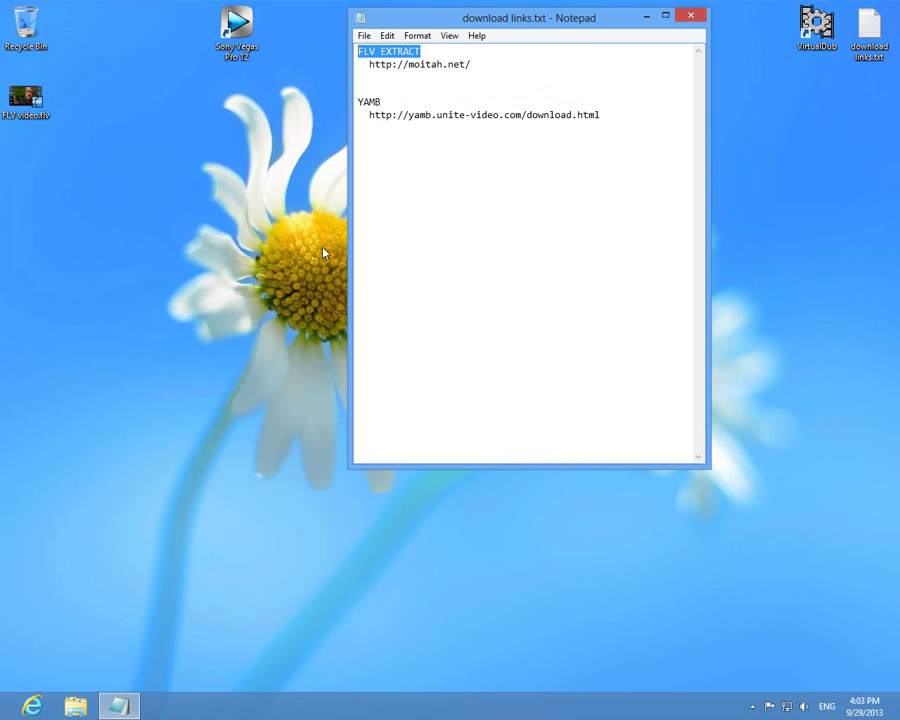
- Search Google for 'FLV EXTRACT' and open the FLV Extract section on moitah.net
{"action": "left_click", "coordinate": [33, 707]}
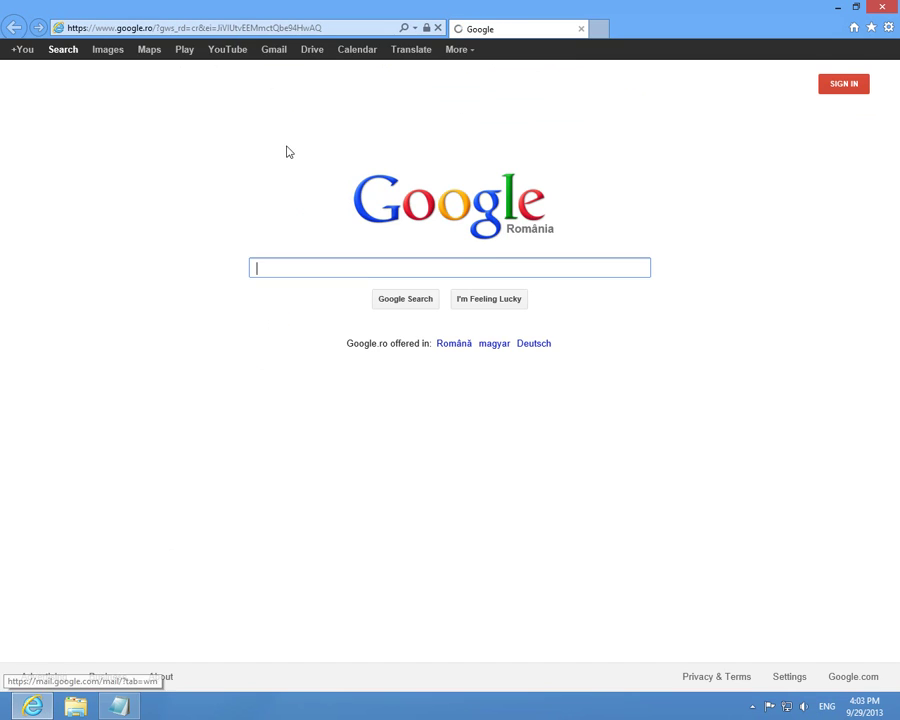
{"action": "type", "text": "FLV EXTRACT"}
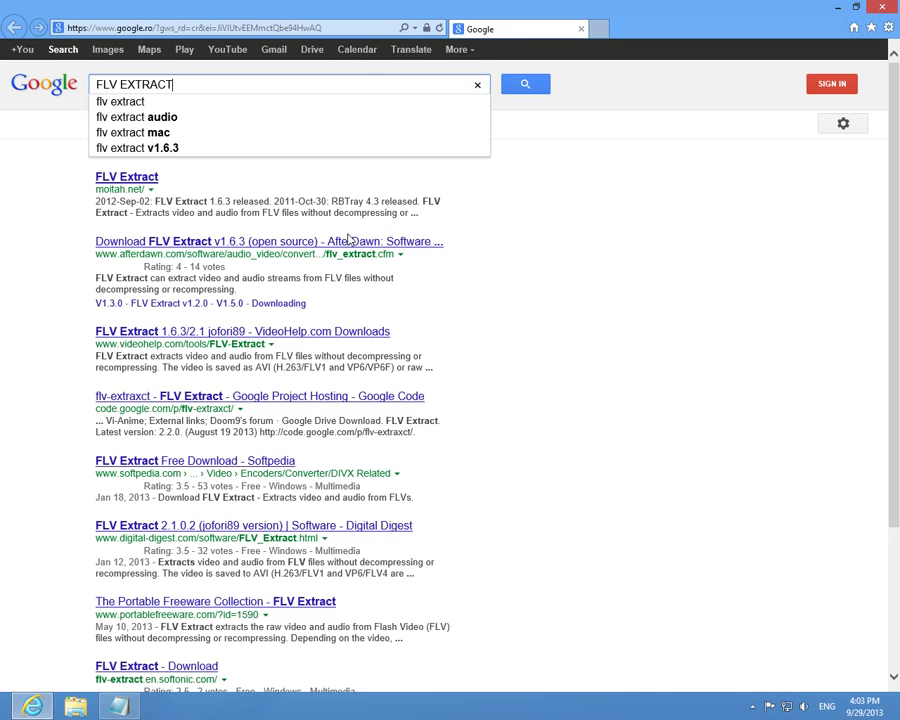
{"action": "left_click", "coordinate": [143, 181]}
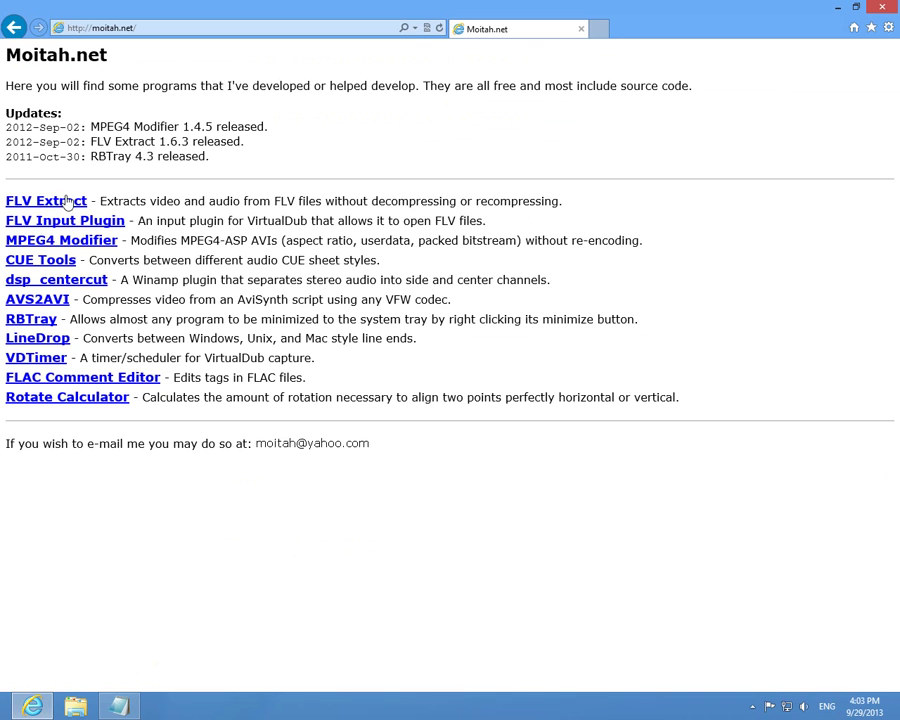
{"action": "left_click", "coordinate": [70, 205]}
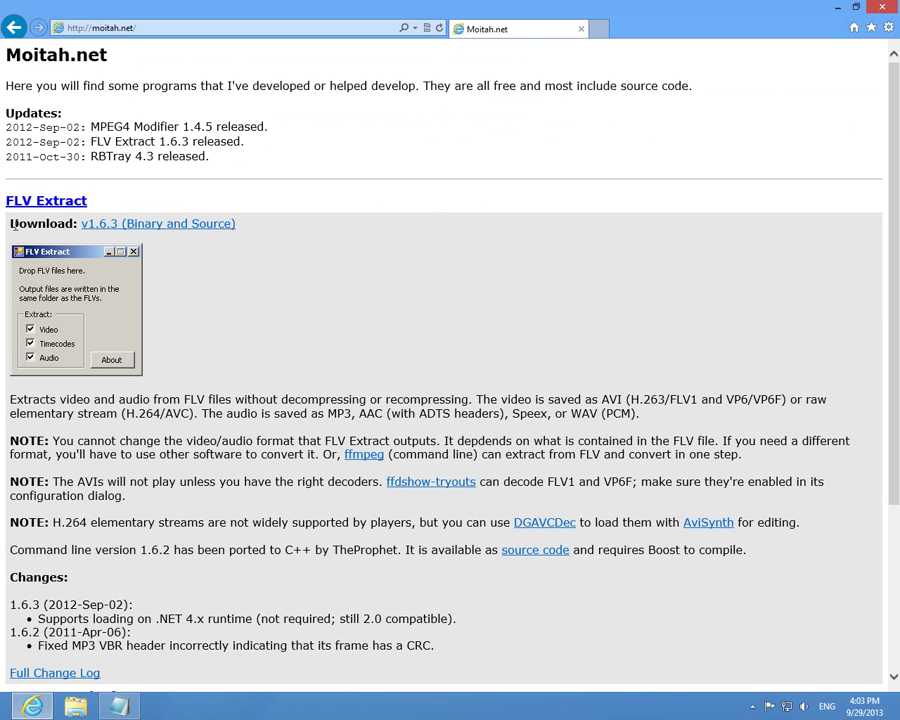
- Download FLV Extract v1.6.3 as FLV_Extract.zip to the Desktop
{"action": "left_click", "coordinate": [157, 228]}
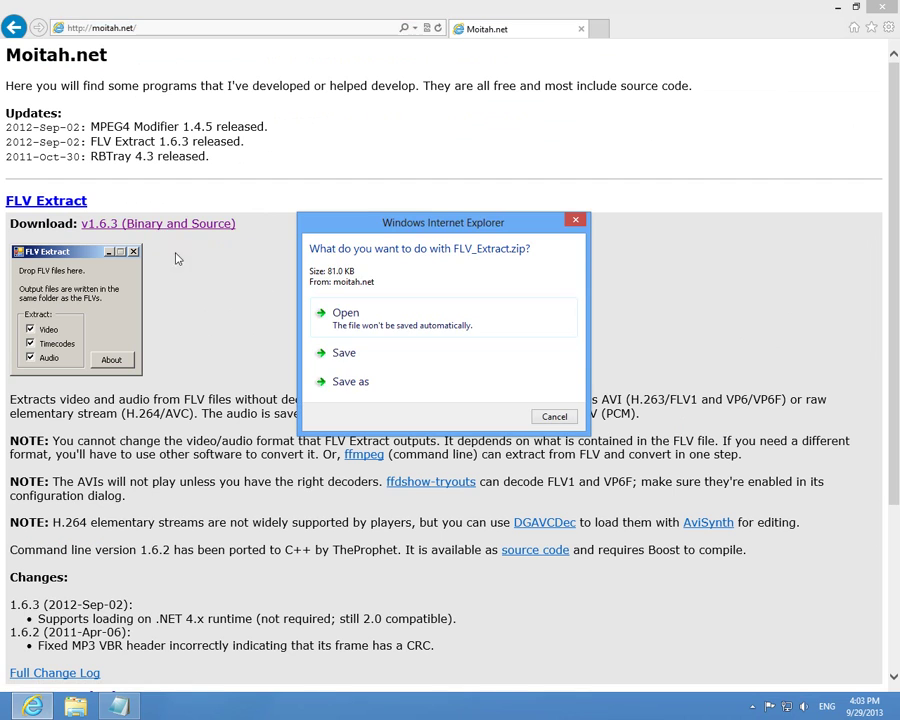
{"action": "left_click", "coordinate": [376, 390]}
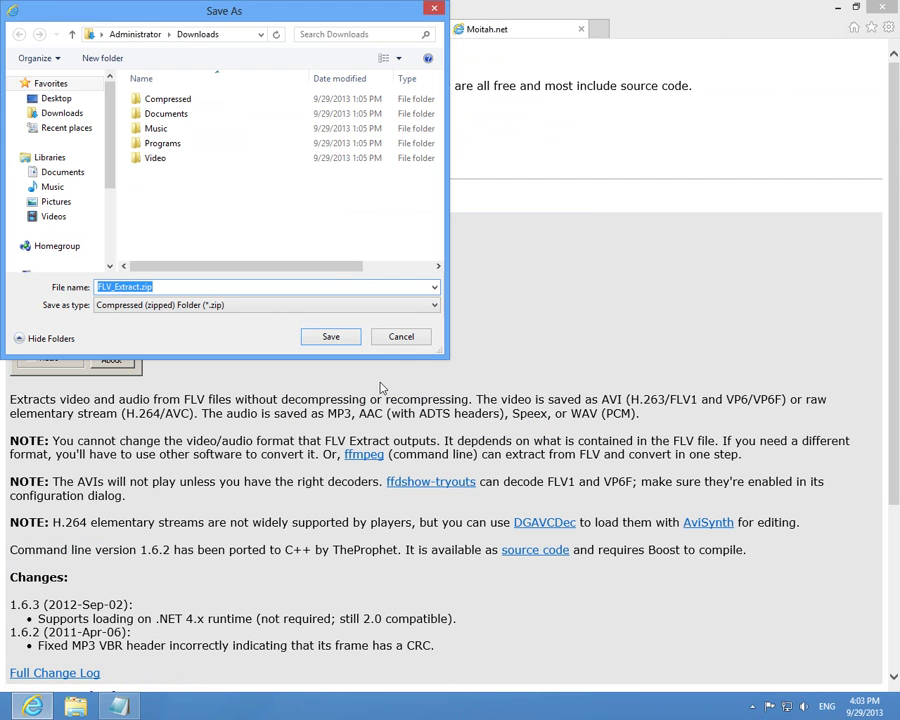
{"action": "left_click", "coordinate": [62, 98]}
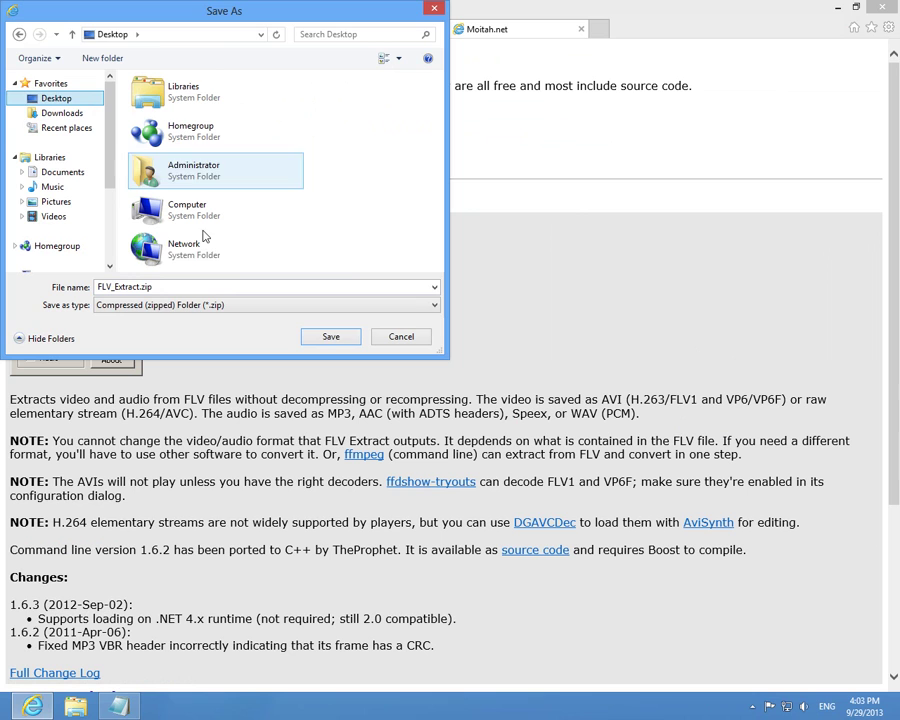
{"action": "left_click", "coordinate": [331, 337]}
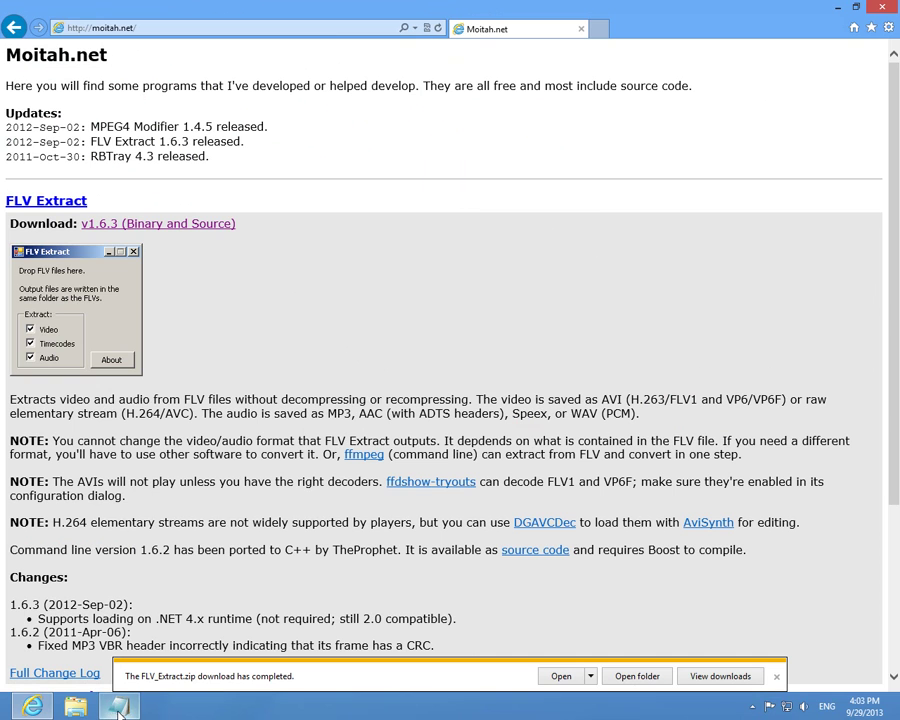
- Search for 'yamb' and open the Downloads page of the Yamb site
{"action": "left_click", "coordinate": [165, 30]}
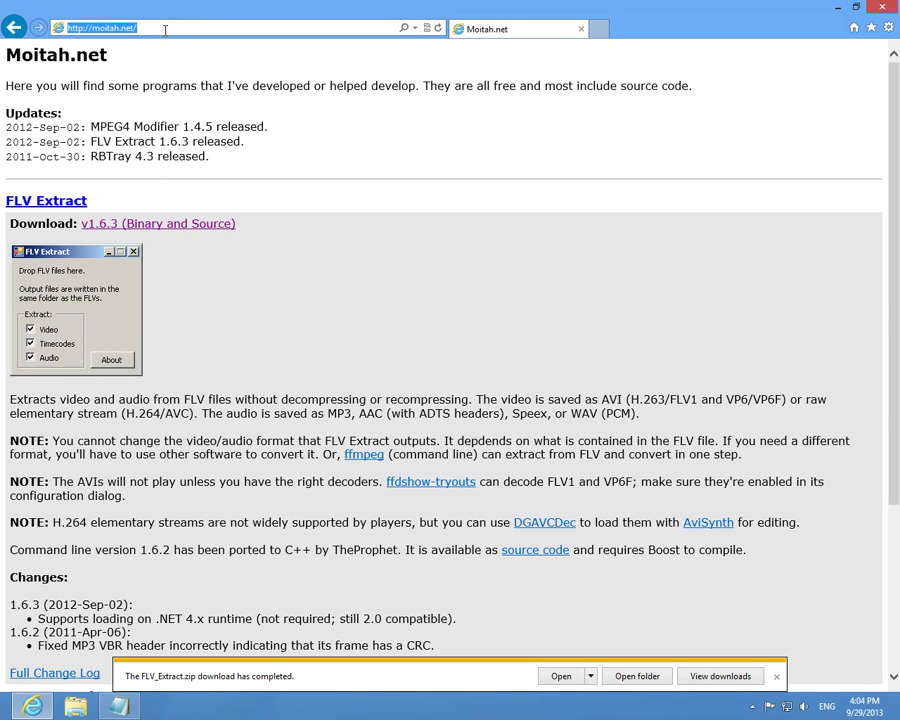
{"action": "type", "text": "yamb"}
{"action": "key", "text": "Return"}
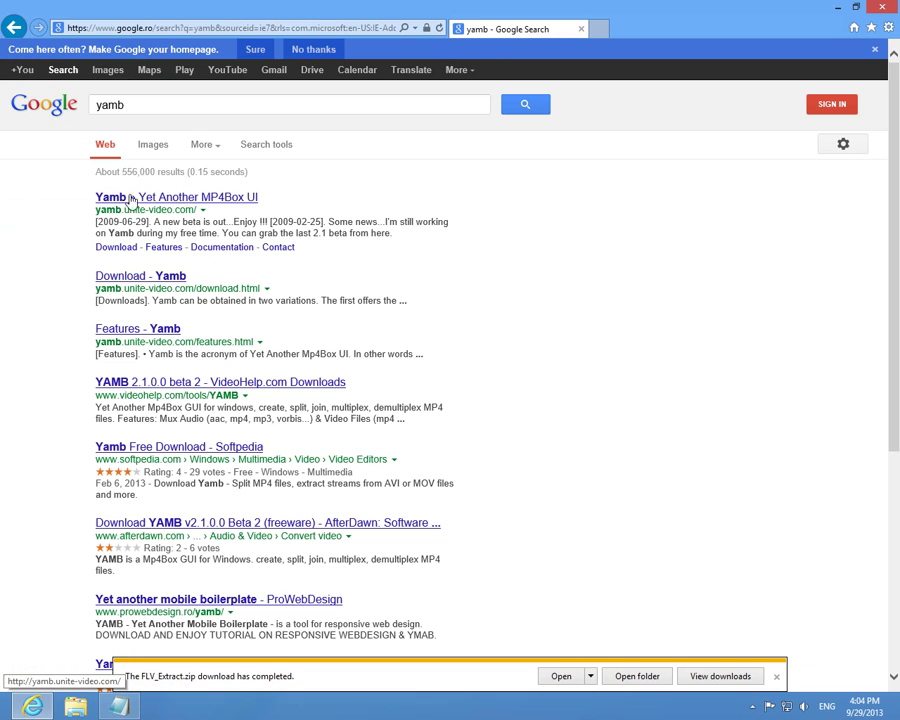
{"action": "left_click", "coordinate": [168, 197]}
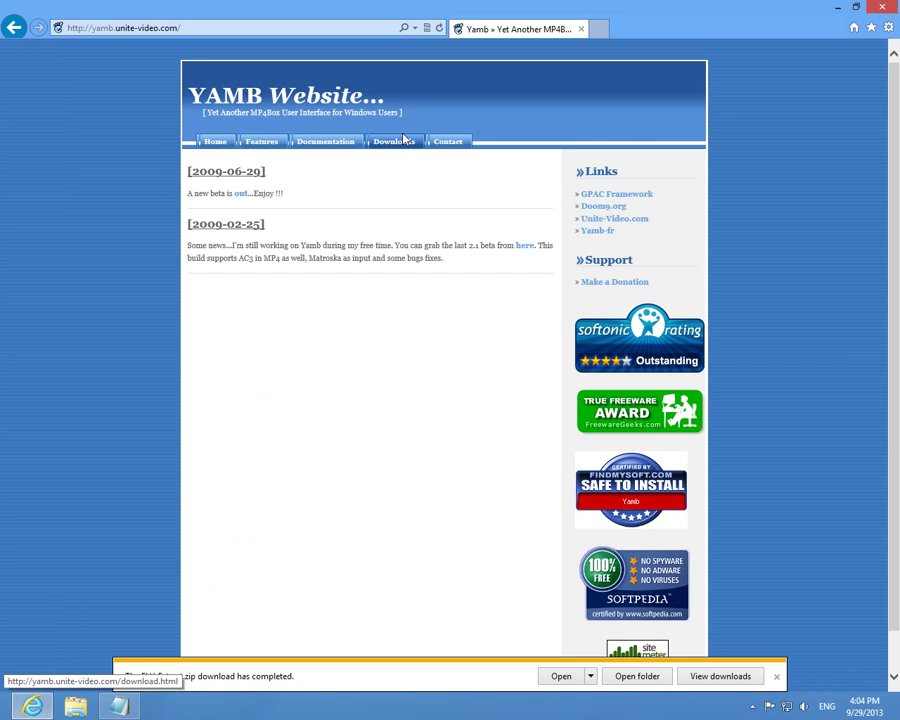
{"action": "left_click", "coordinate": [405, 142]}
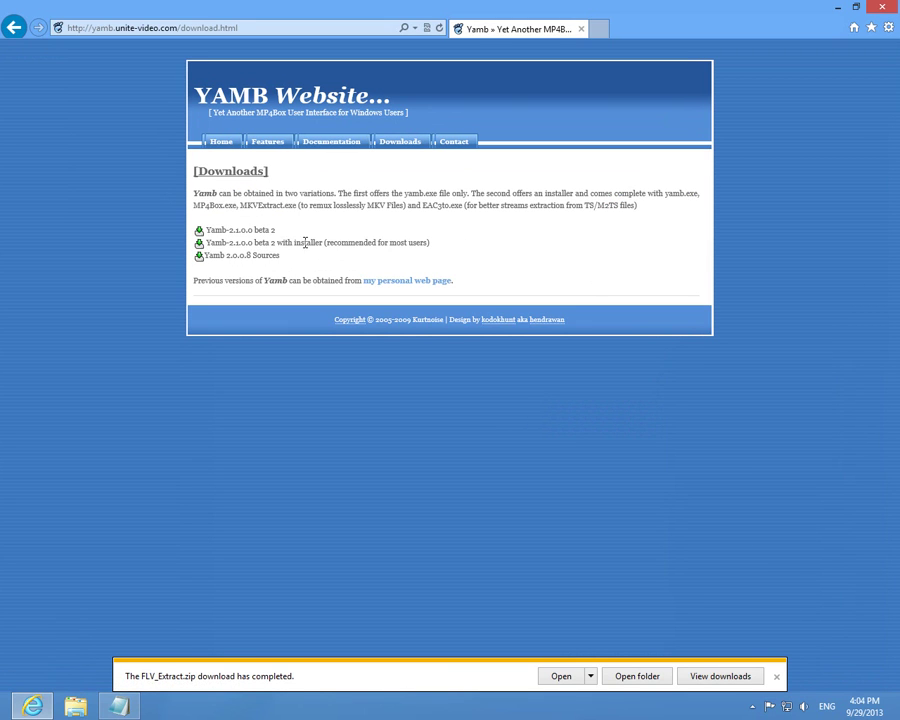
- Save the Yamb-2.1.0.0_beta2_setup.exe installer to the Desktop
{"action": "left_click", "coordinate": [200, 246]}
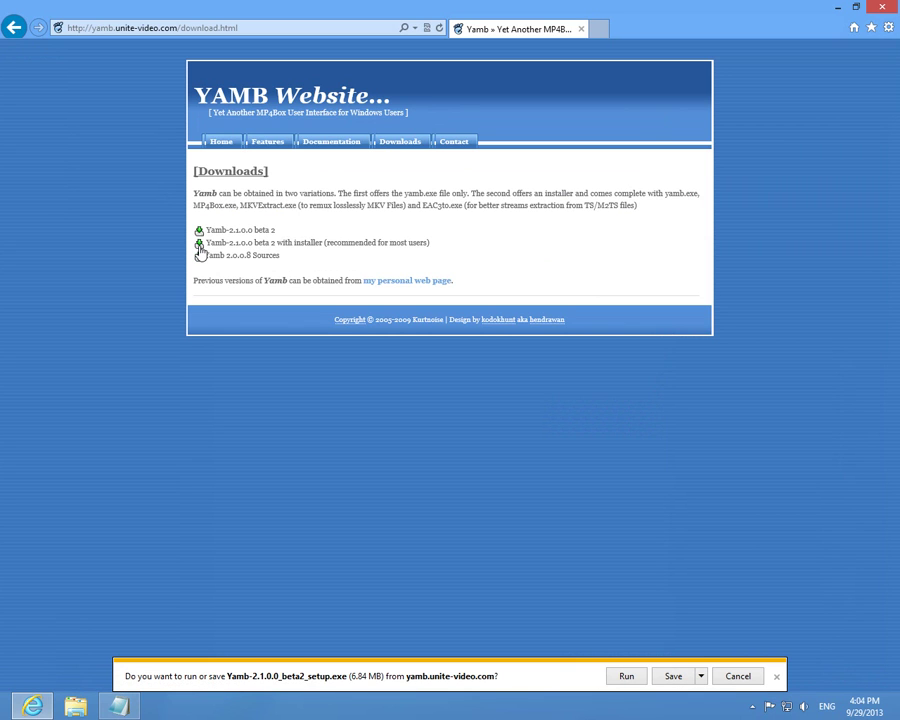
{"action": "left_click", "coordinate": [701, 677]}
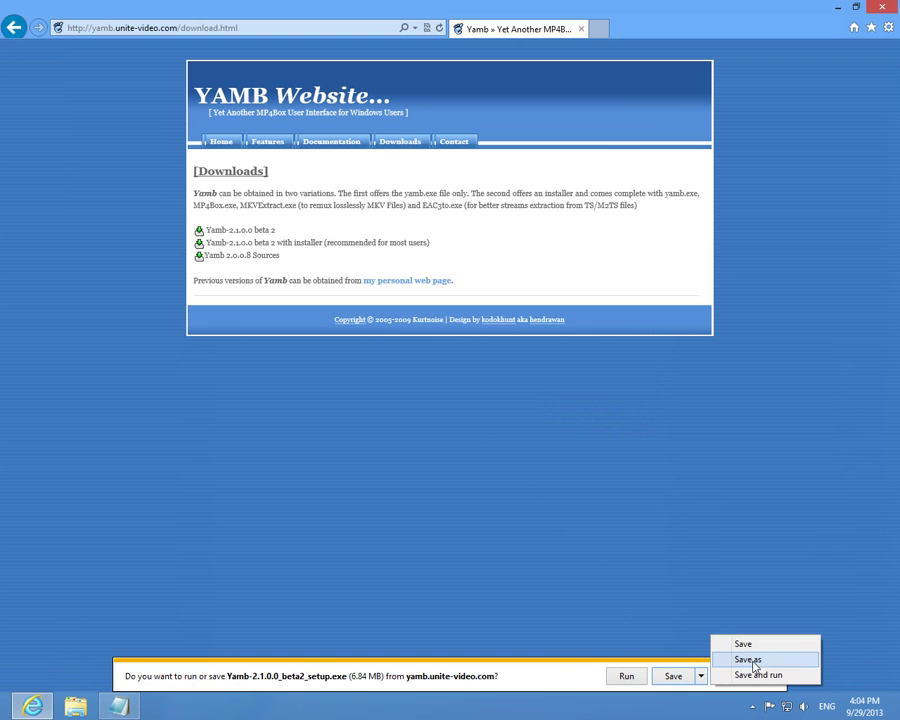
{"action": "left_click", "coordinate": [748, 660]}
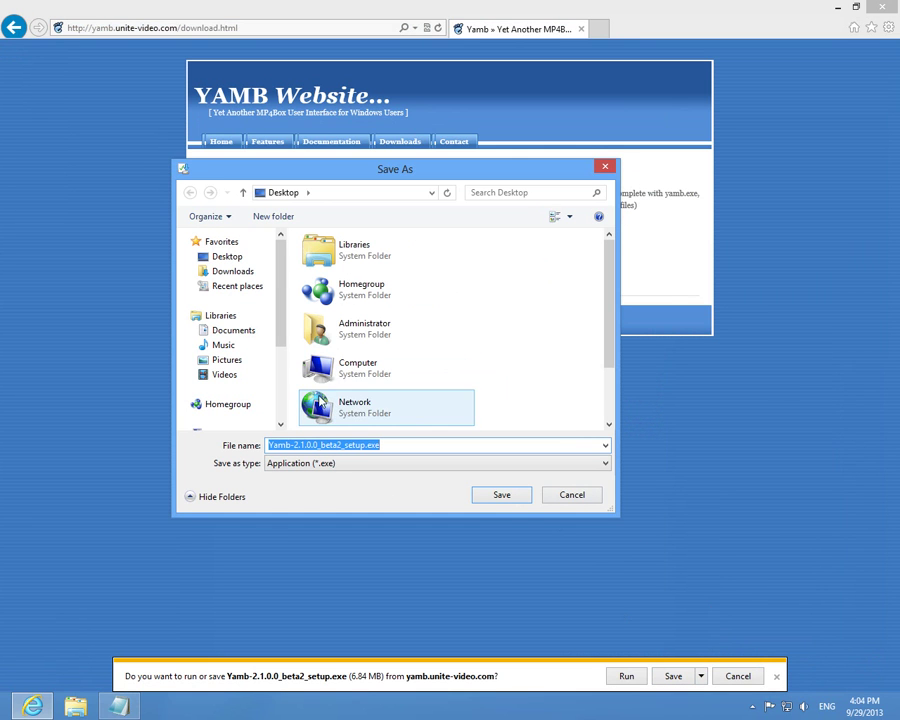
{"action": "left_click", "coordinate": [513, 500]}
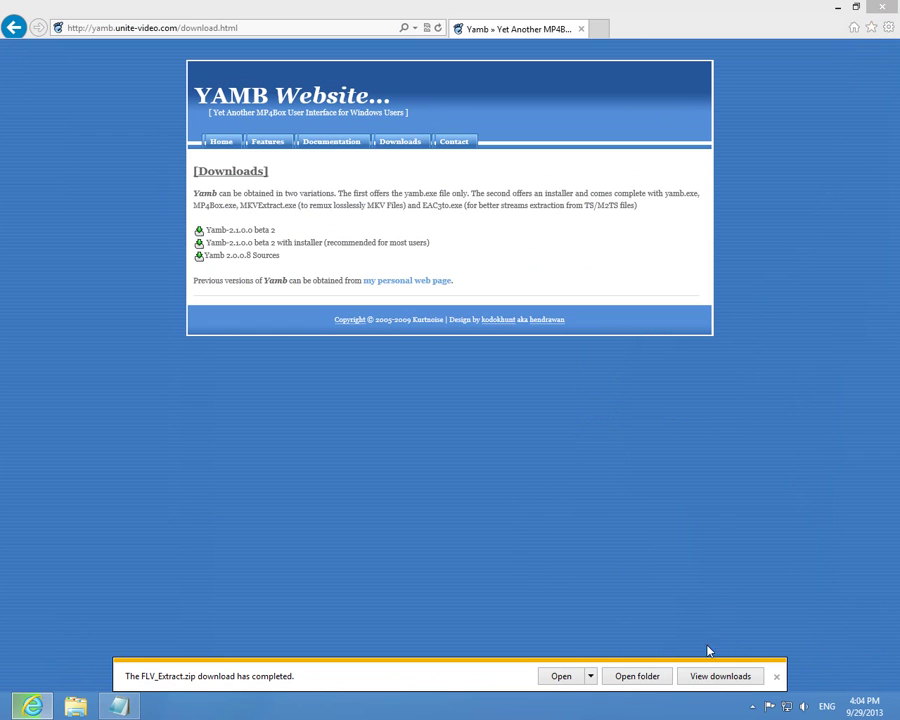
- Close Internet Explorer and the links note, then move the Yamb installer and FLV_Extract.zip to the top
{"action": "left_click", "coordinate": [735, 677]}
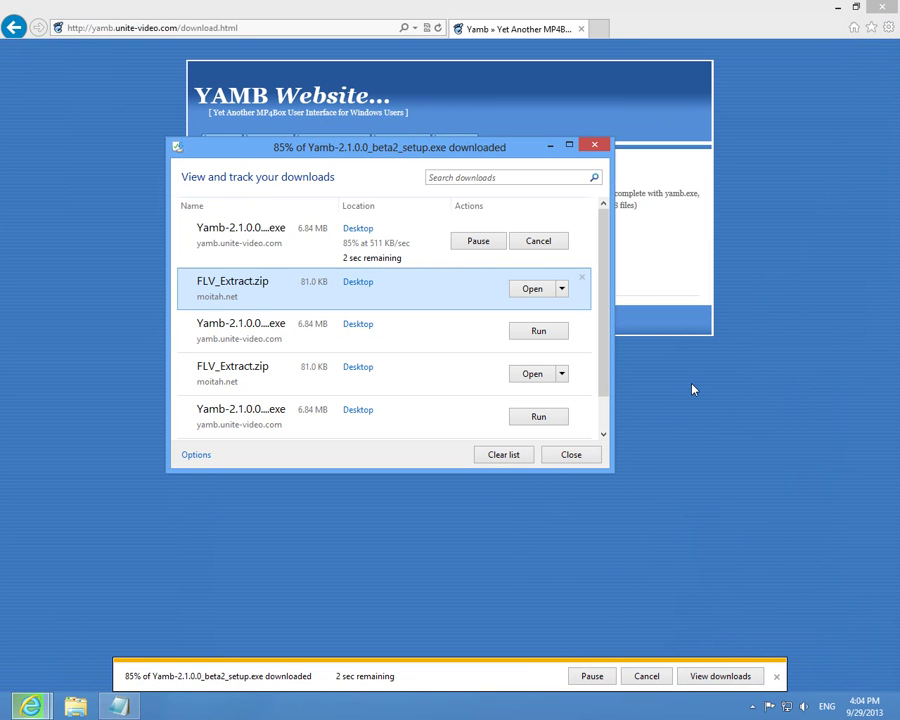
{"action": "left_click", "coordinate": [882, 7]}
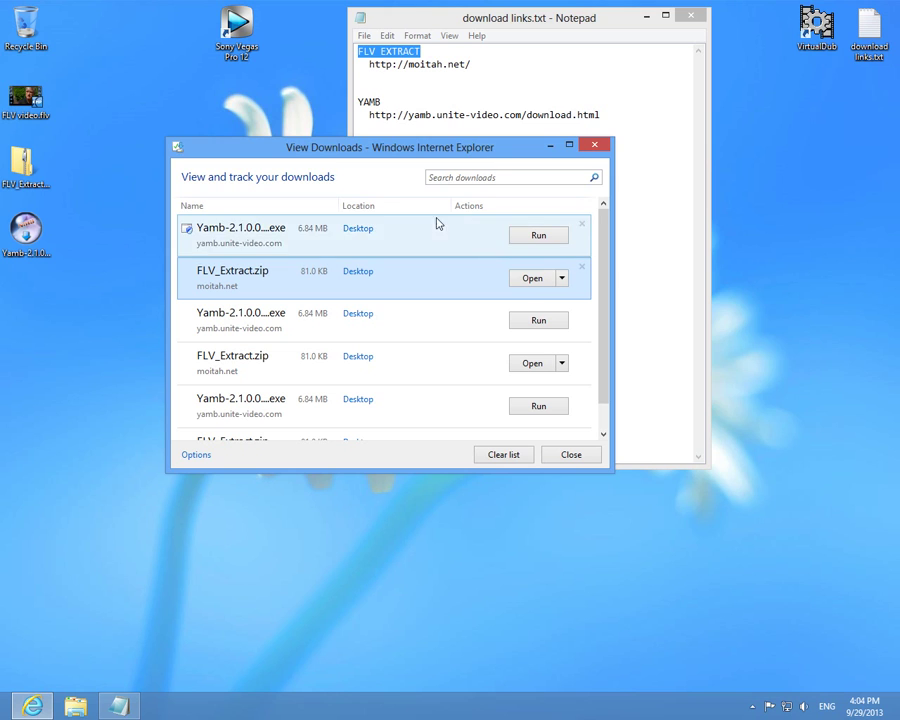
{"action": "left_click", "coordinate": [595, 147]}
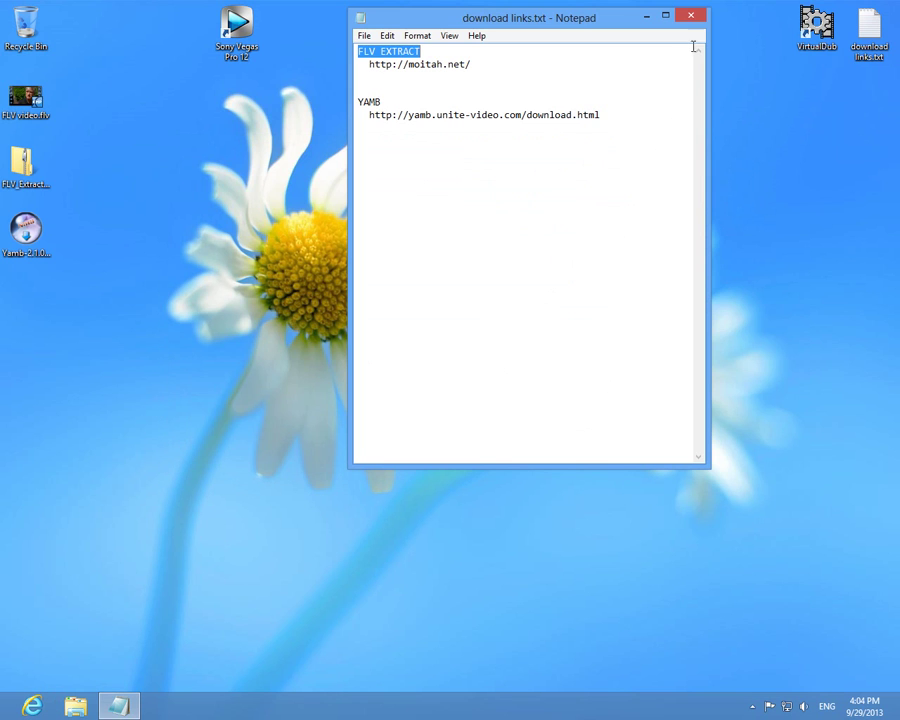
{"action": "left_click", "coordinate": [689, 18]}
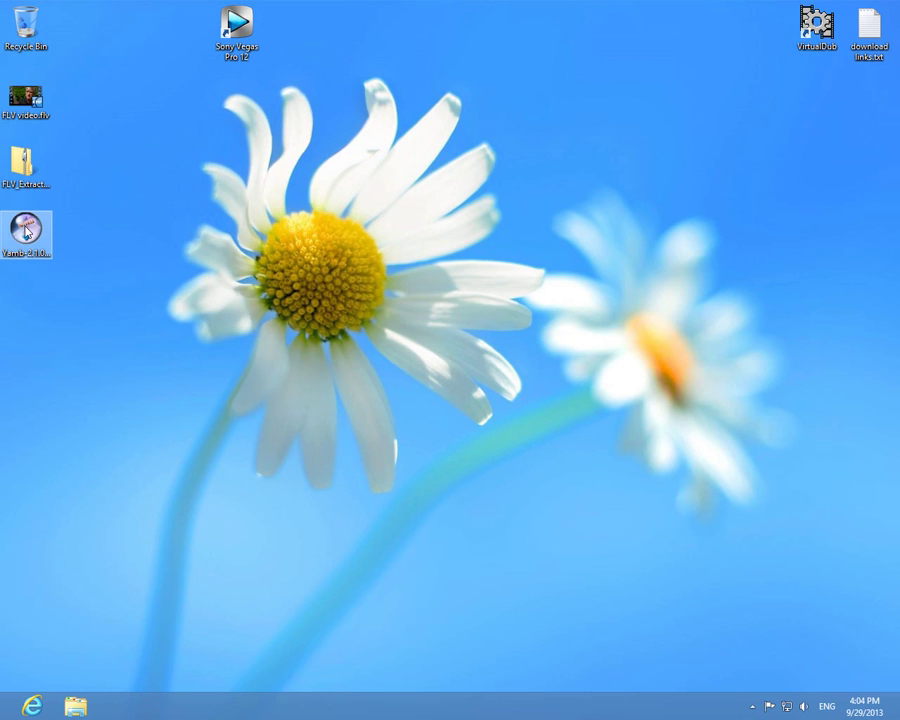
{"action": "left_click_drag", "start_coordinate": [25, 236], "coordinate": [554, 44]}
{"action": "left_click_drag", "start_coordinate": [22, 178], "coordinate": [506, 58]}
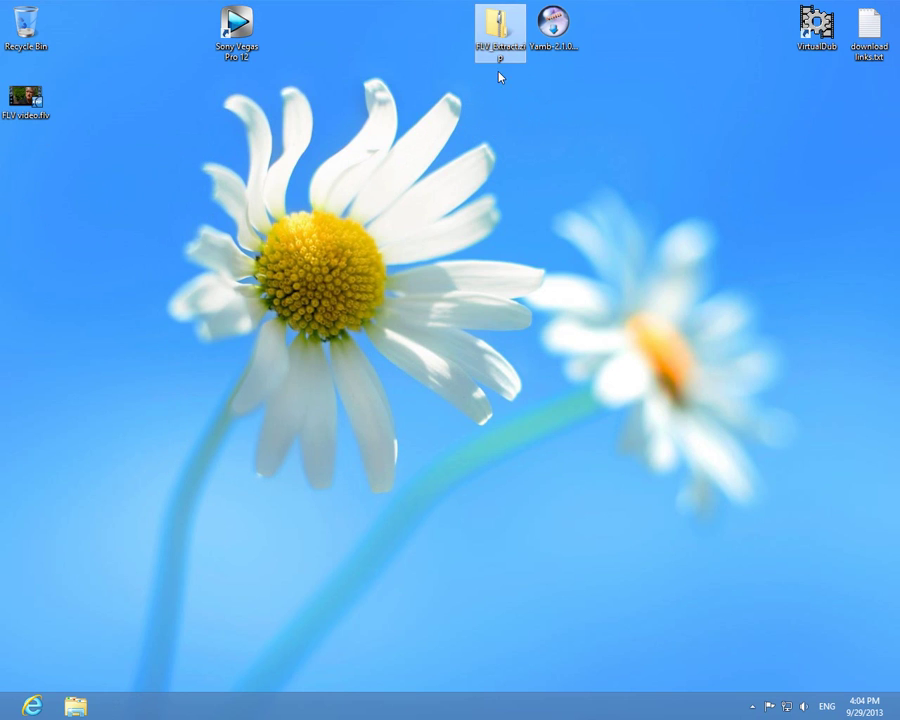
- Install Yamb in English, accepting the license, default components, location and shortcut folder
{"action": "double_click", "coordinate": [555, 30]}
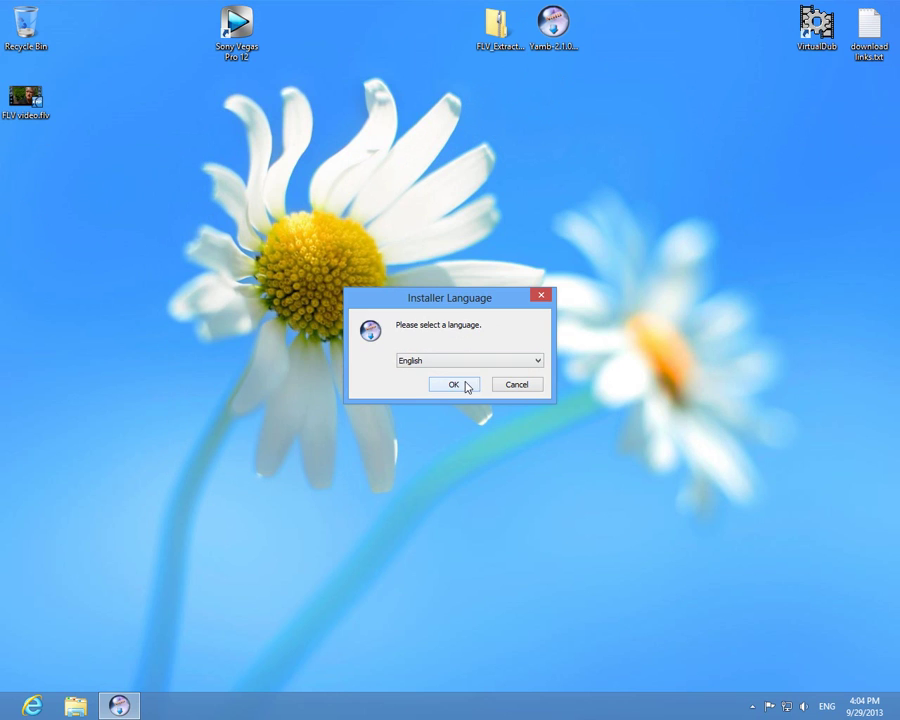
{"action": "left_click", "coordinate": [458, 388]}
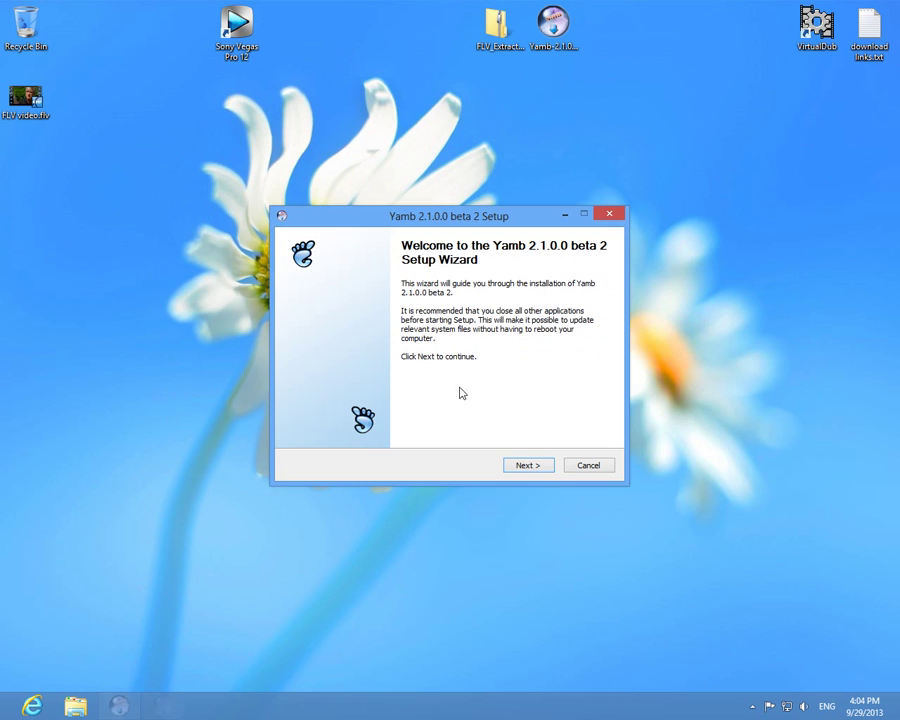
{"action": "left_click", "coordinate": [538, 469]}
{"action": "left_click", "coordinate": [535, 469]}
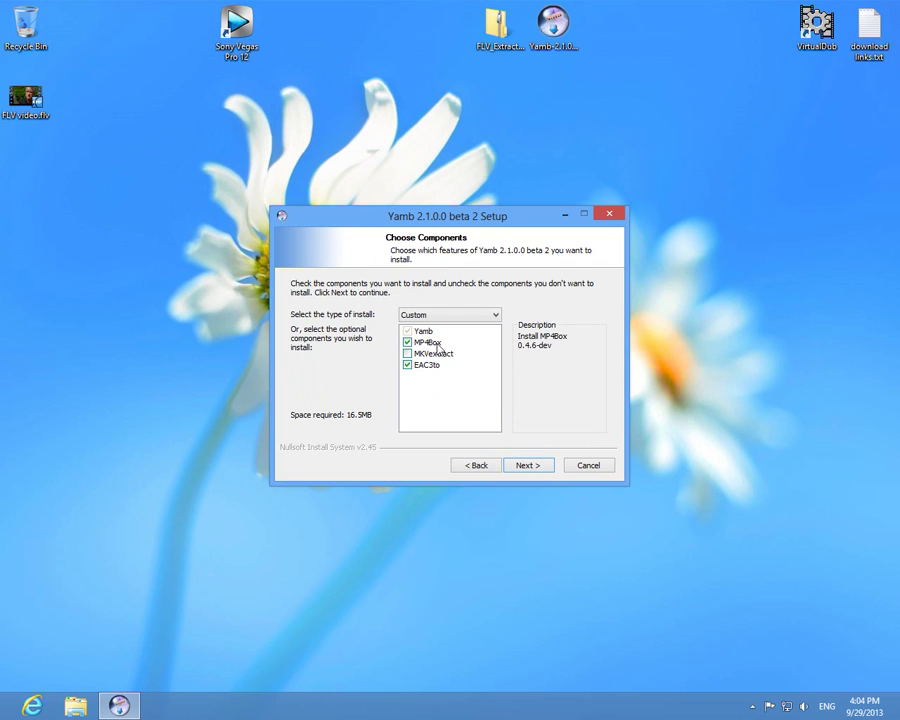
{"action": "left_click", "coordinate": [537, 468]}
{"action": "left_click", "coordinate": [526, 466]}
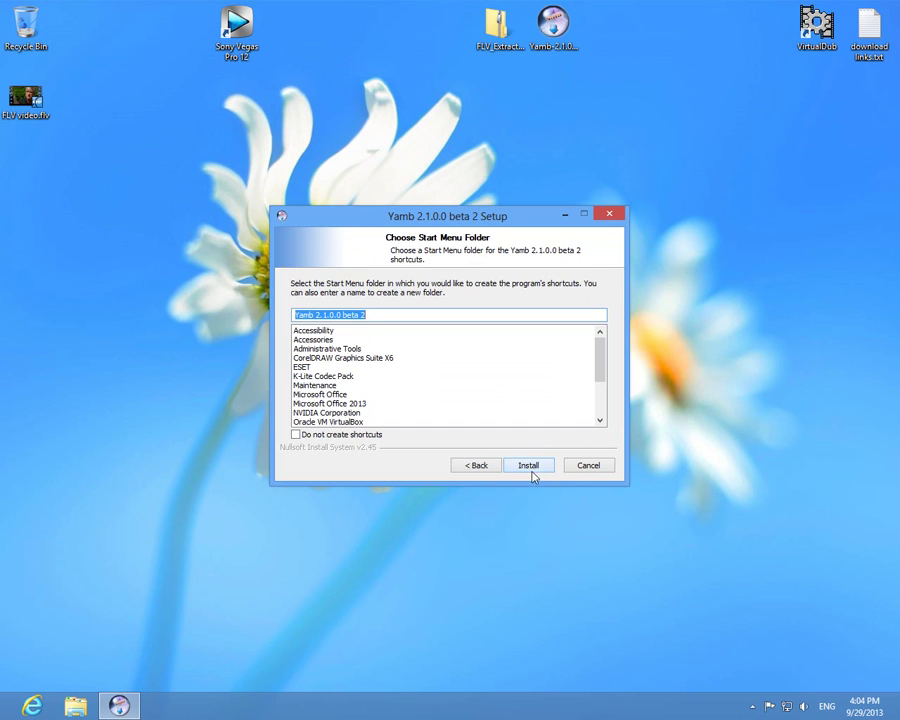
{"action": "left_click", "coordinate": [536, 467]}
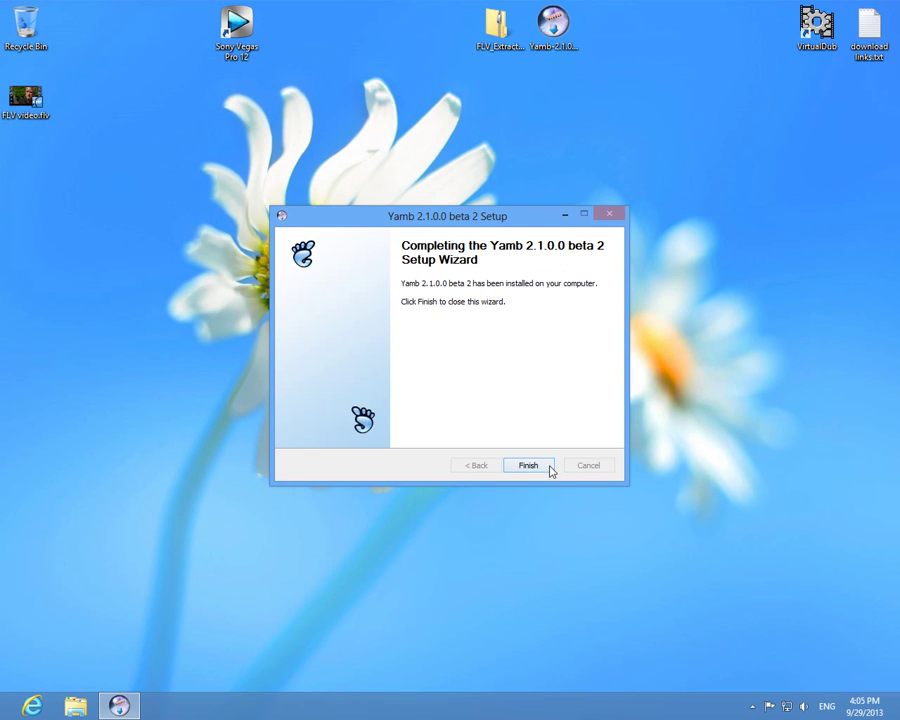
{"action": "left_click", "coordinate": [529, 466]}
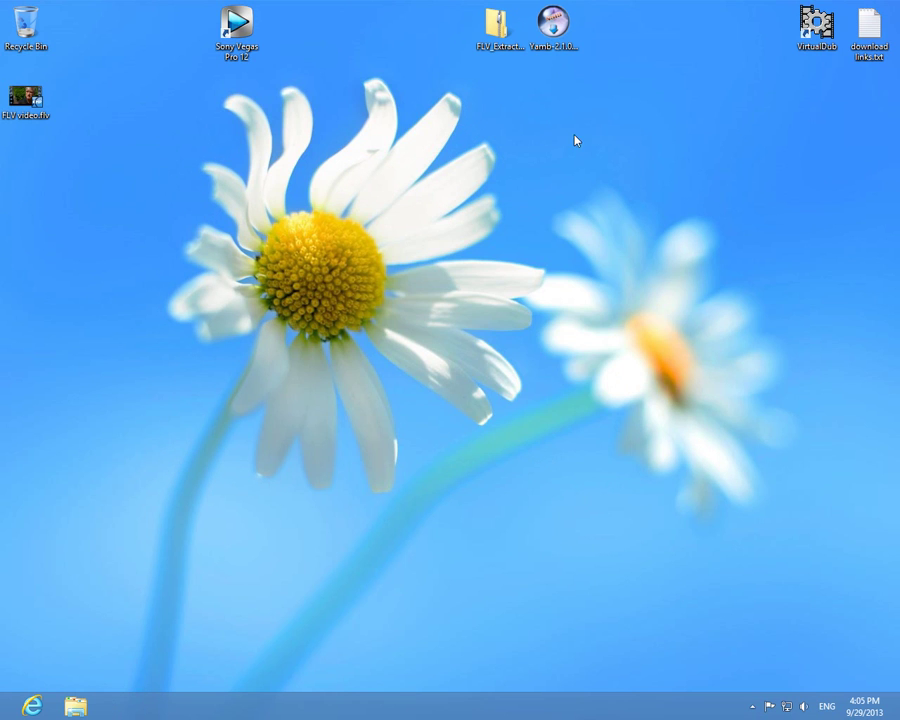
- Extract FLV_Extract.zip into an FLV_Extract folder on the desktop
{"action": "left_click", "coordinate": [498, 60]}
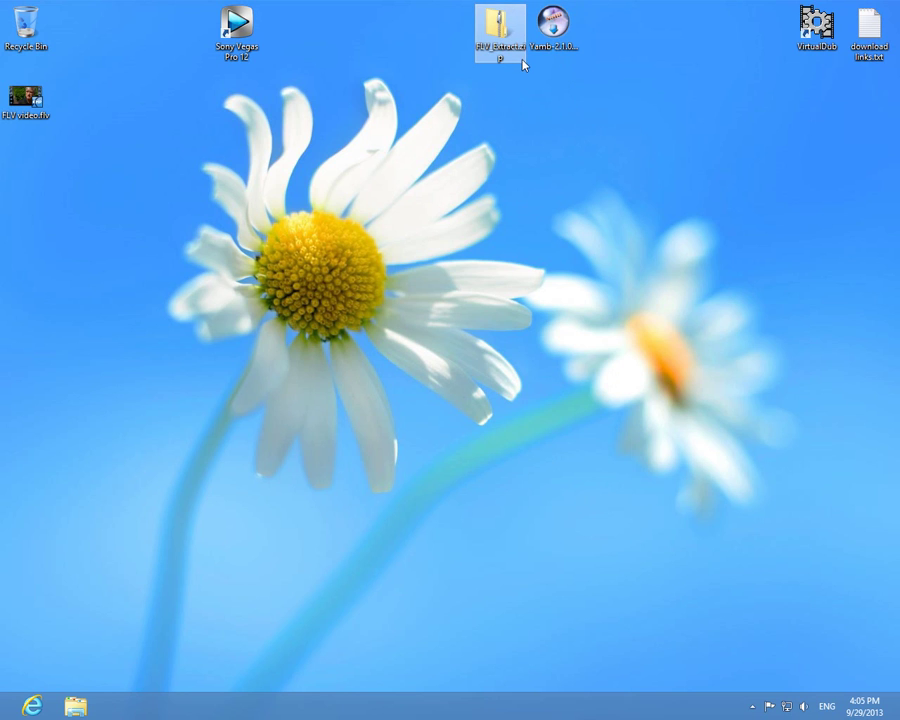
{"action": "right_click", "coordinate": [499, 41]}
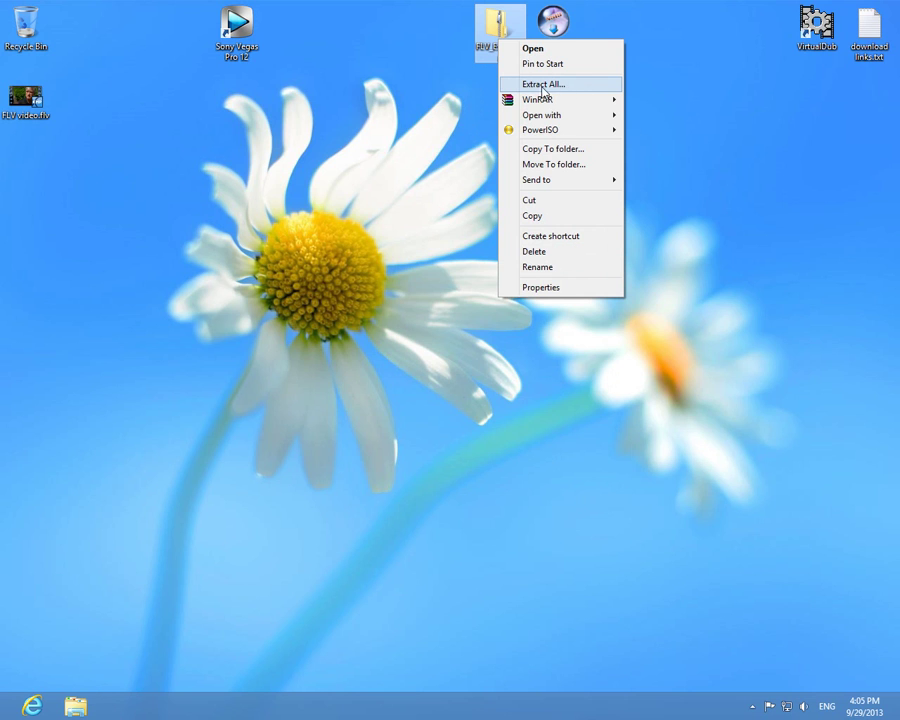
{"action": "left_click", "coordinate": [573, 93]}
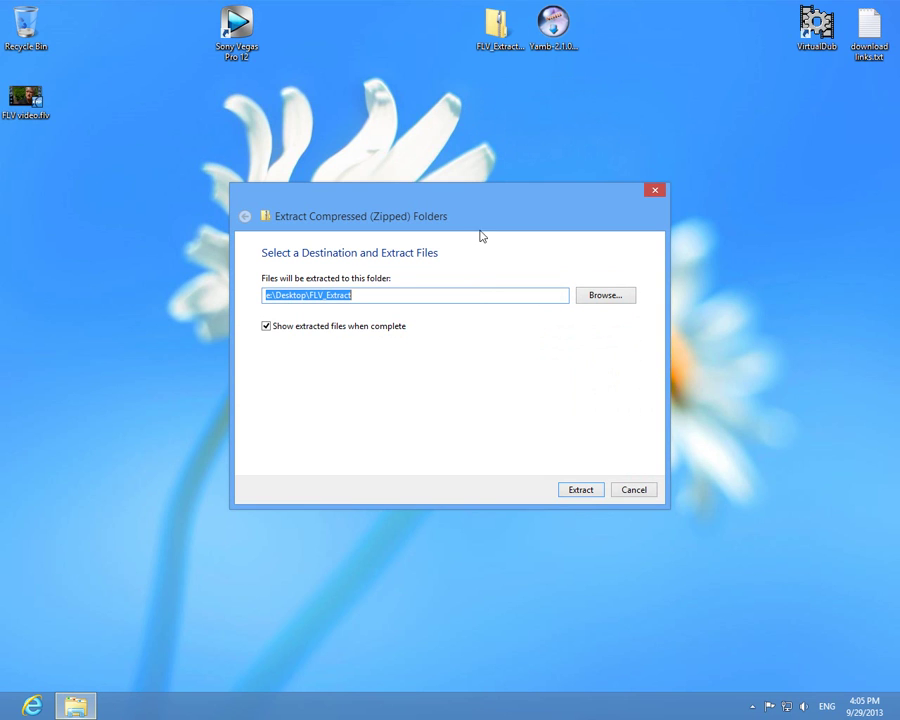
{"action": "left_click", "coordinate": [585, 489]}
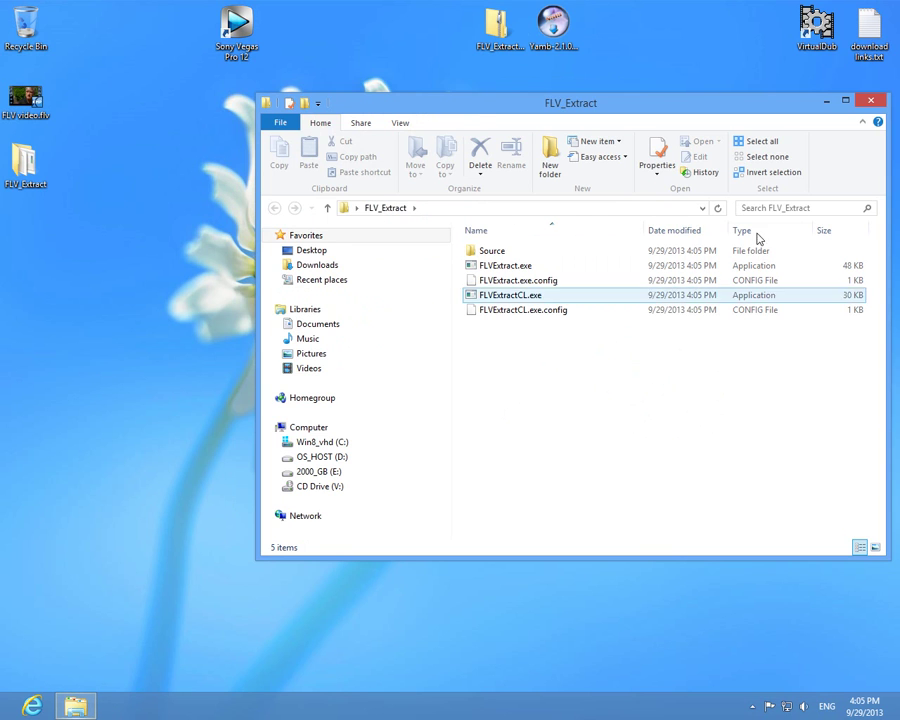
{"action": "left_click", "coordinate": [871, 101]}
- Delete the zip and Yamb installer, and move the FLV_Extract folder to the top
{"action": "left_click", "coordinate": [496, 30]}
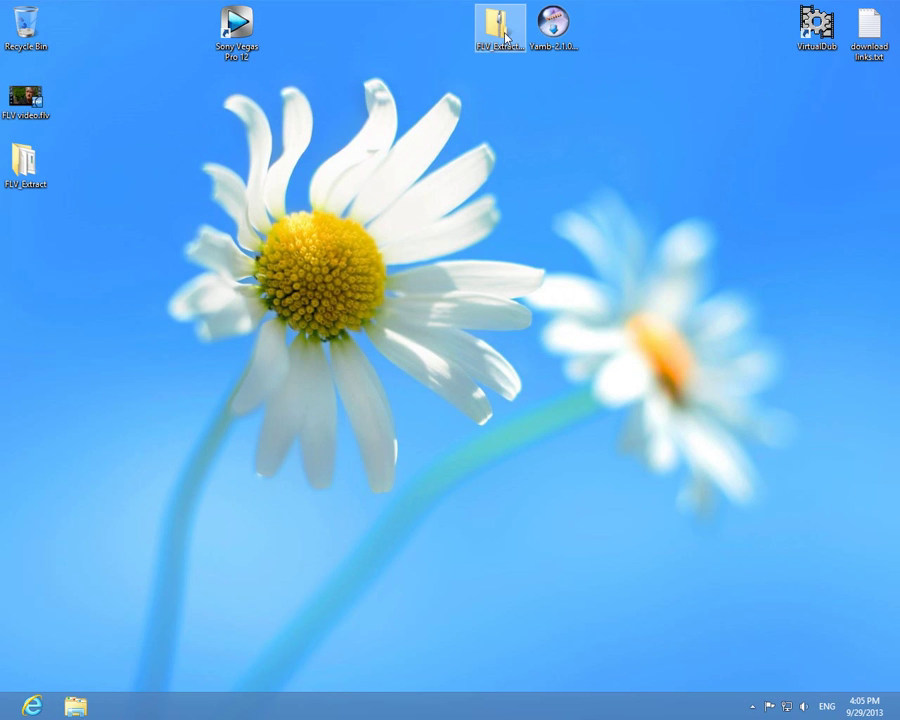
{"action": "left_click_drag", "start_coordinate": [490, 38], "coordinate": [26, 24]}
{"action": "left_click_drag", "start_coordinate": [553, 24], "coordinate": [30, 32]}
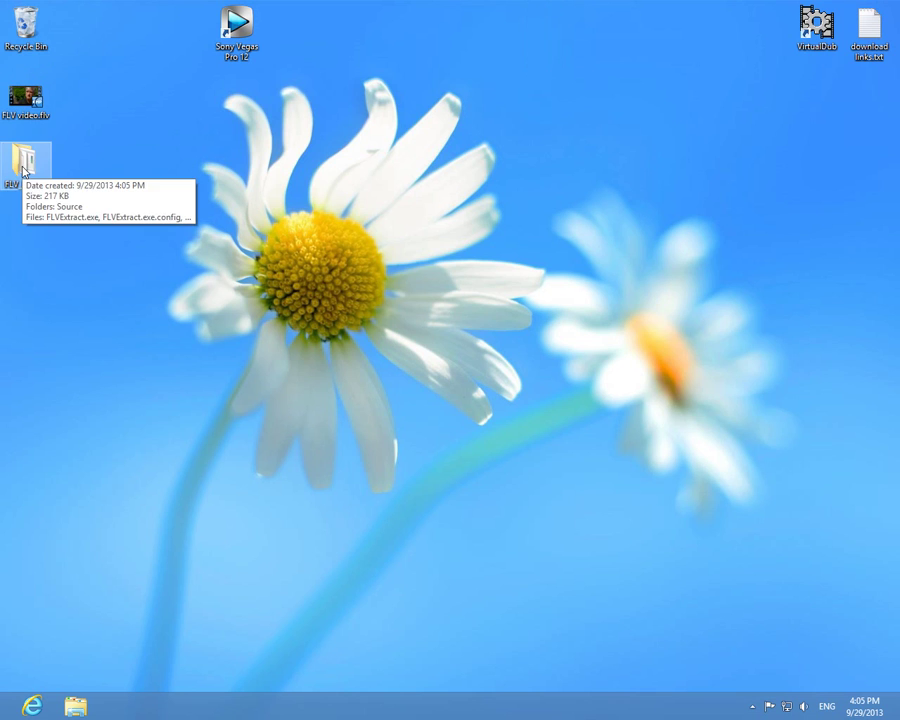
{"action": "left_click_drag", "start_coordinate": [24, 172], "coordinate": [551, 40]}
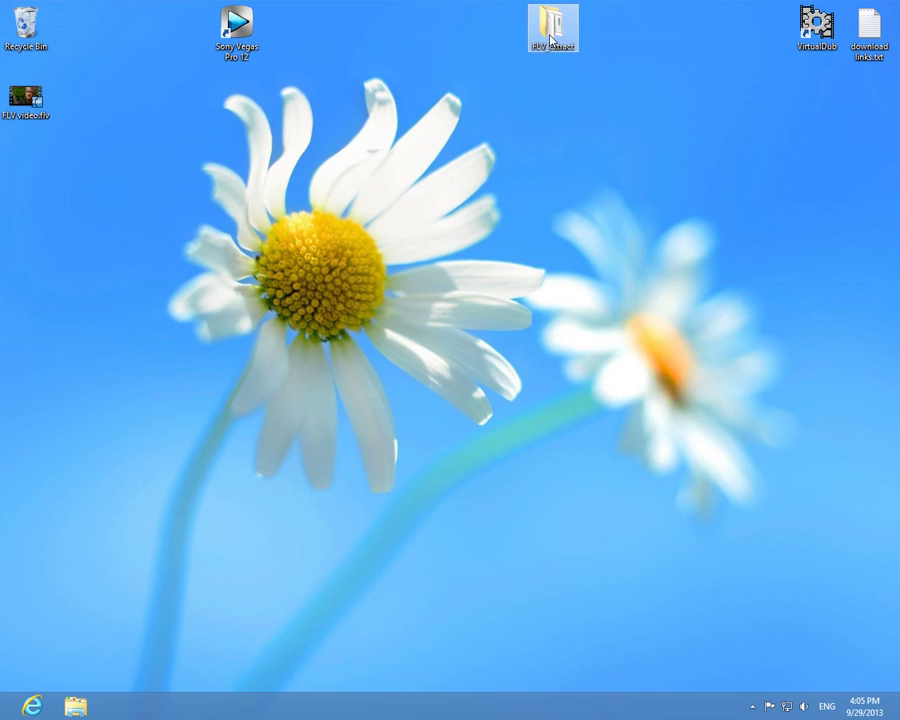
- Run FLVExtract.exe from the FLV_Extract folder, allowing the unverified program
{"action": "double_click", "coordinate": [553, 28]}
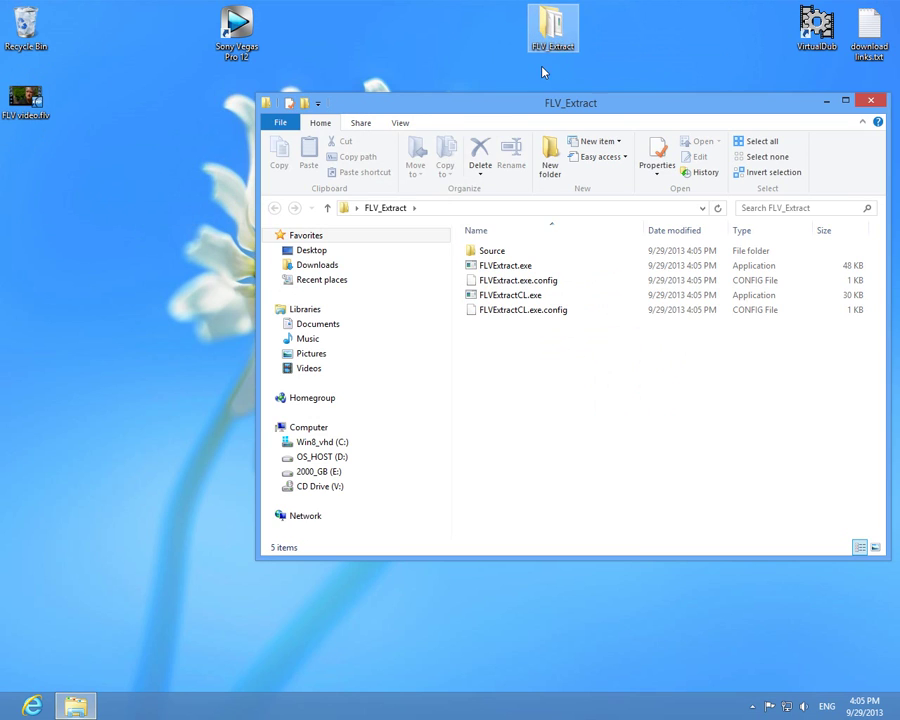
{"action": "left_click", "coordinate": [529, 272]}
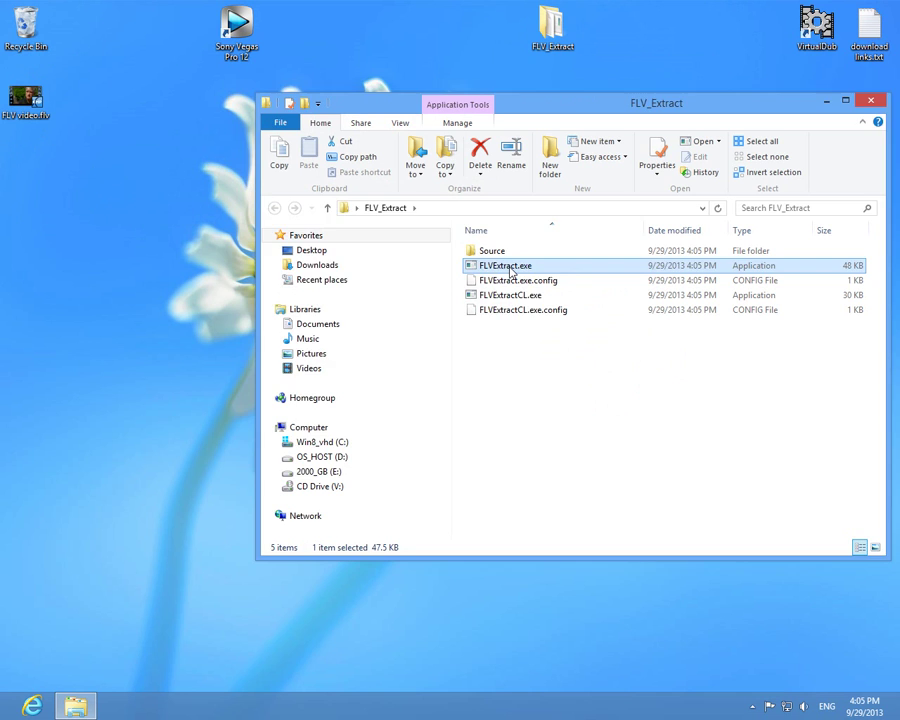
{"action": "double_click", "coordinate": [511, 267]}
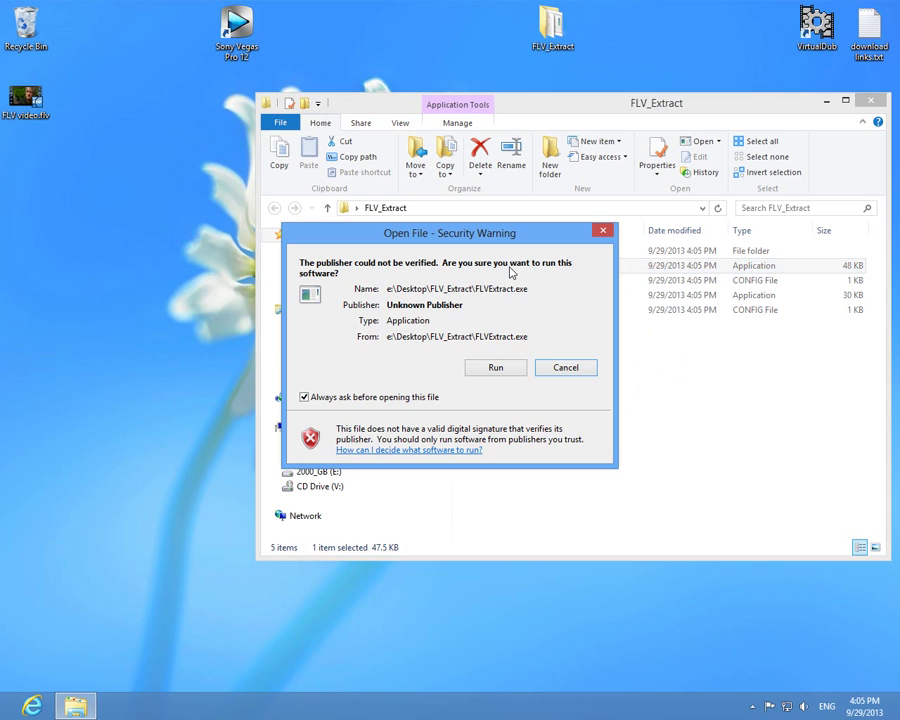
{"action": "left_click", "coordinate": [497, 368]}
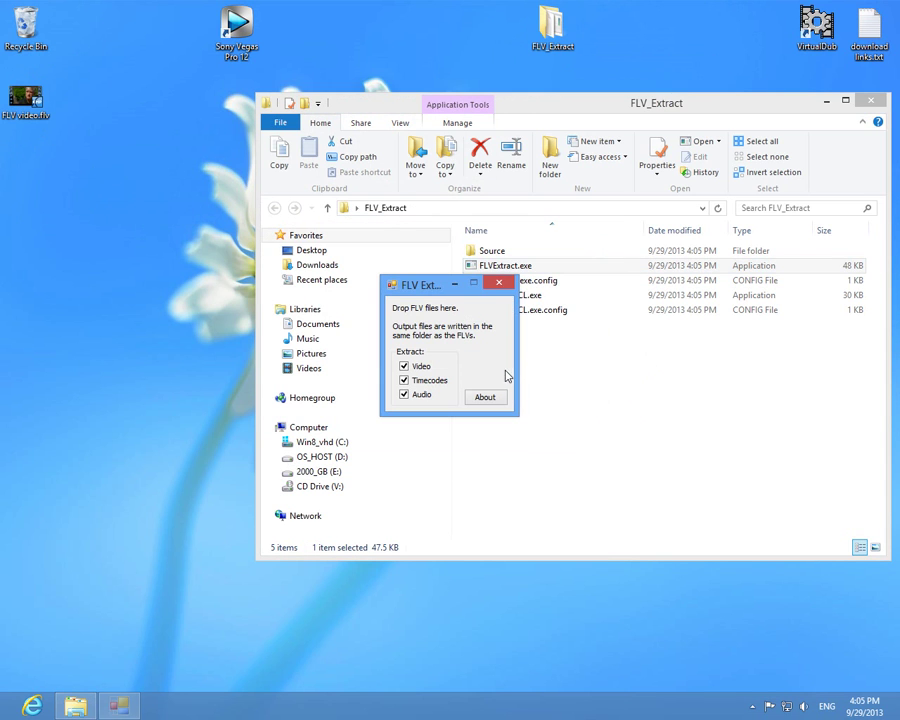
{"action": "left_click", "coordinate": [871, 100]}
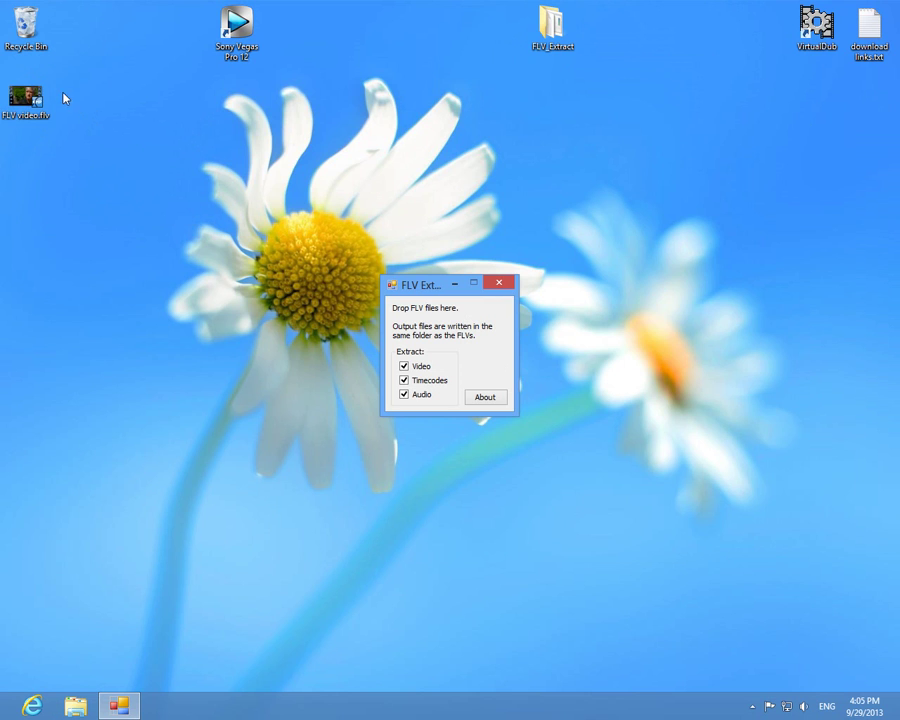
- Split FLV video.flv into FLV video.264 and FLV video.aac, then close FLV Extract
{"action": "left_click_drag", "start_coordinate": [29, 97], "coordinate": [485, 330]}
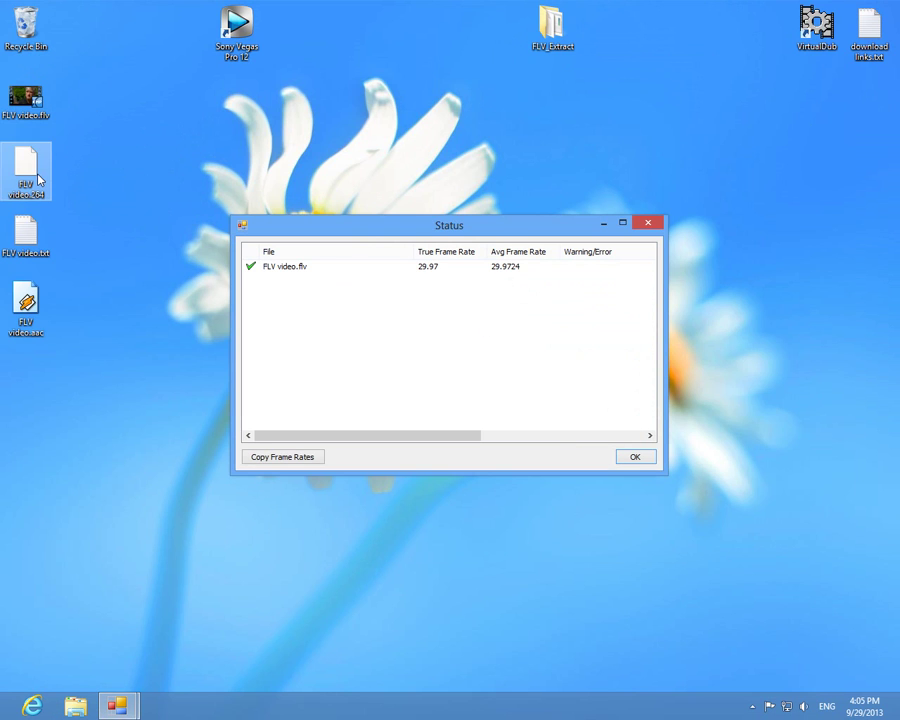
{"action": "left_click", "coordinate": [38, 178]}
{"action": "key", "text": "Down"}
{"action": "key", "text": "Down"}
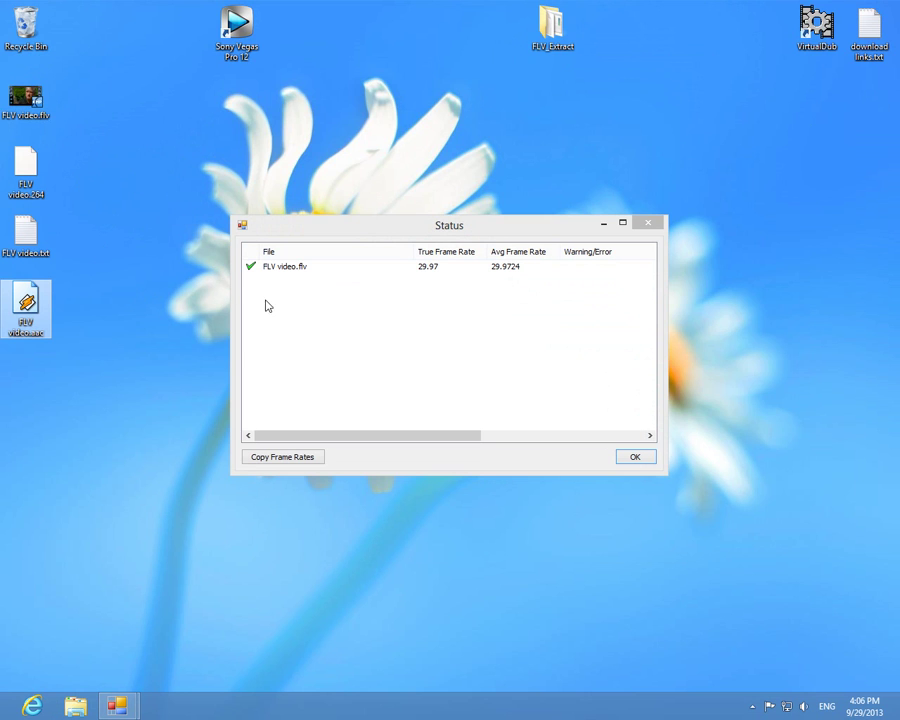
{"action": "left_click", "coordinate": [649, 223]}
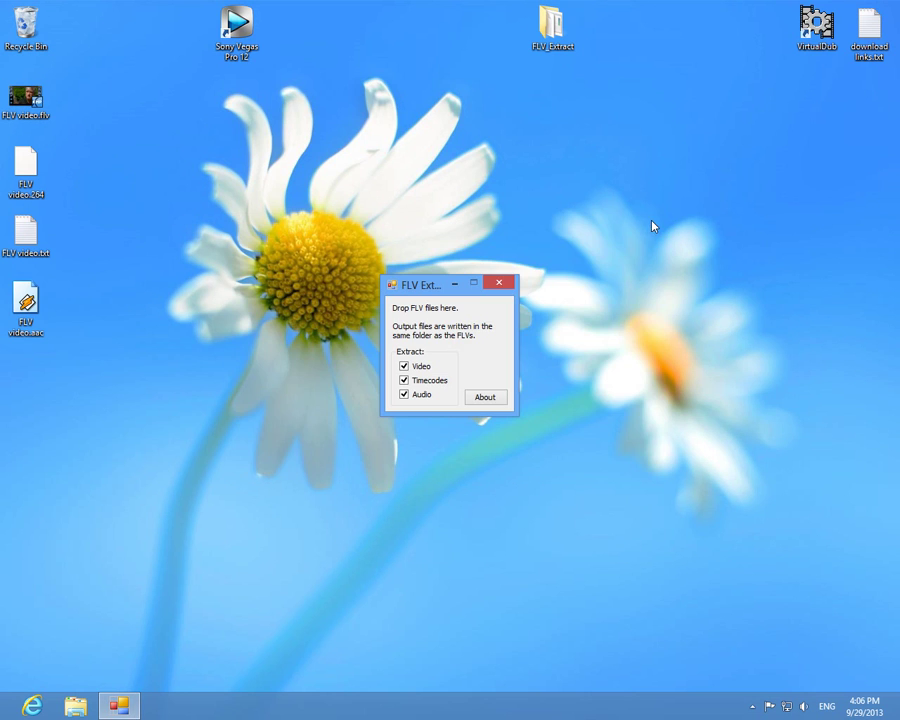
{"action": "left_click", "coordinate": [503, 287]}
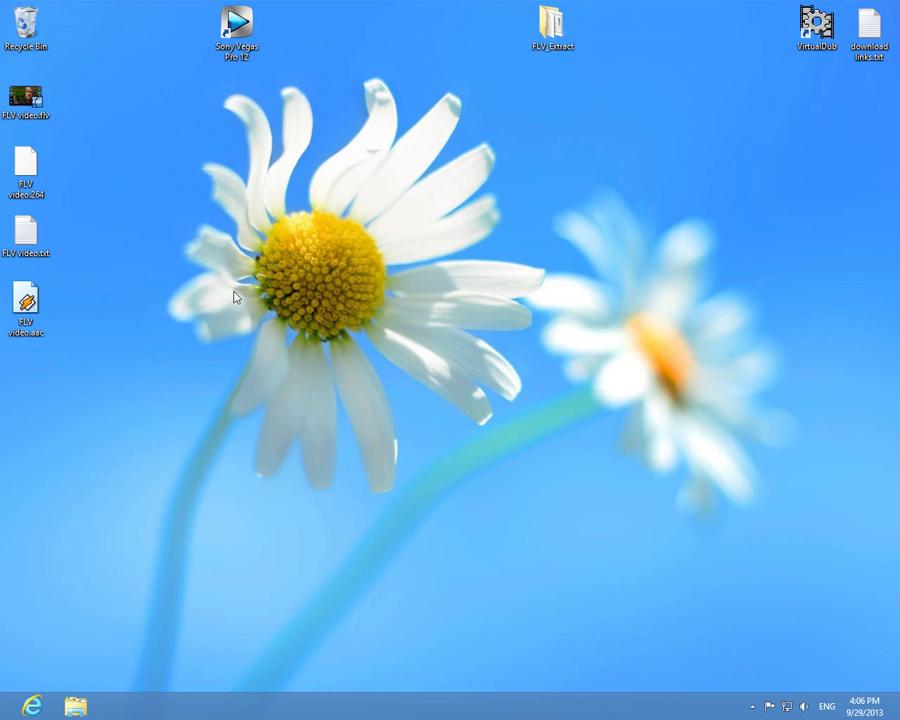
- Delete the FLV video.txt timecode file
{"action": "left_click", "coordinate": [40, 238]}
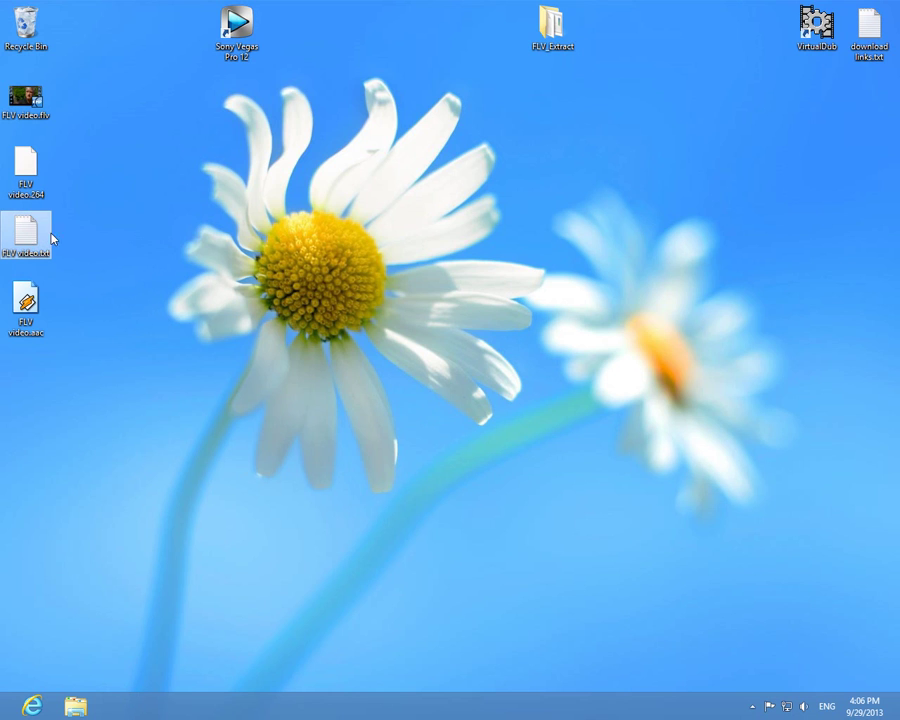
{"action": "left_click_drag", "start_coordinate": [28, 237], "coordinate": [30, 24]}
{"action": "left_click_drag", "start_coordinate": [28, 185], "coordinate": [40, 245]}
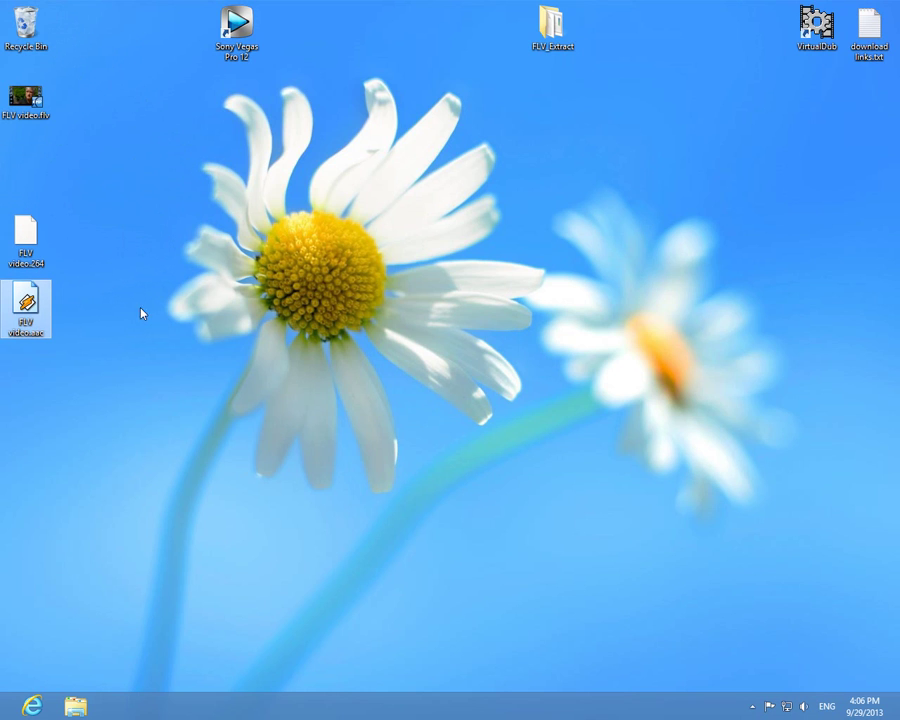
- Launch Yamb from Start search and begin creating a new MP4 file
{"action": "left_click", "coordinate": [284, 263]}
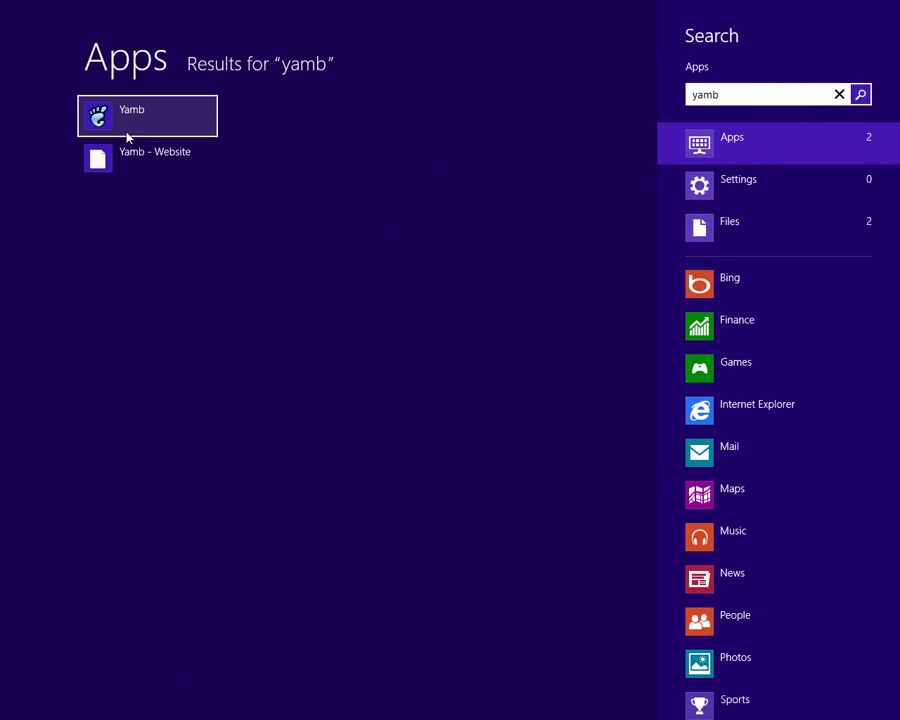
{"action": "left_click", "coordinate": [143, 127]}
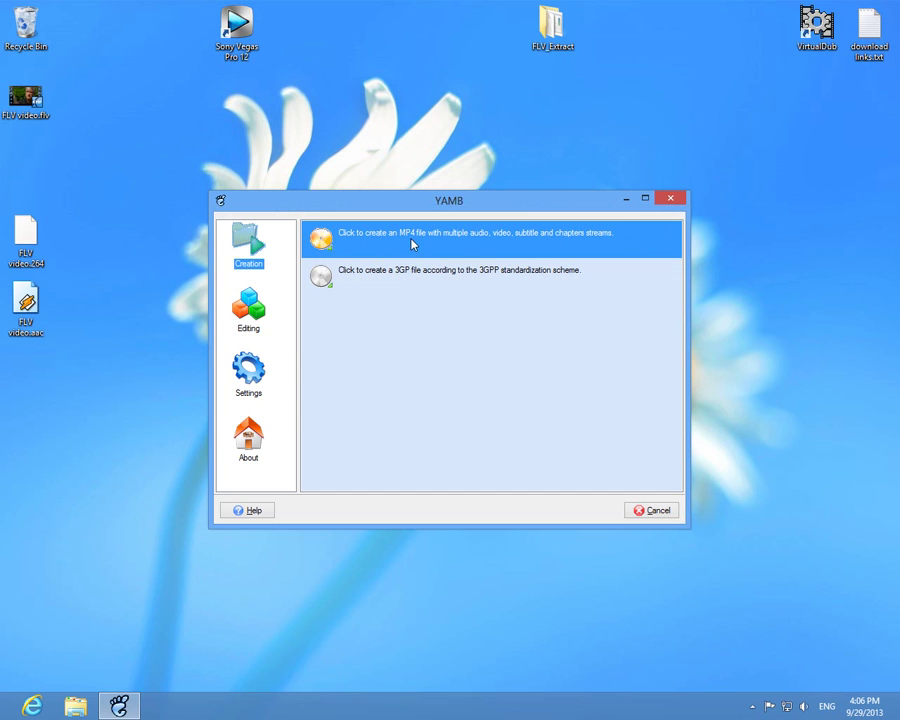
{"action": "left_click", "coordinate": [412, 244]}
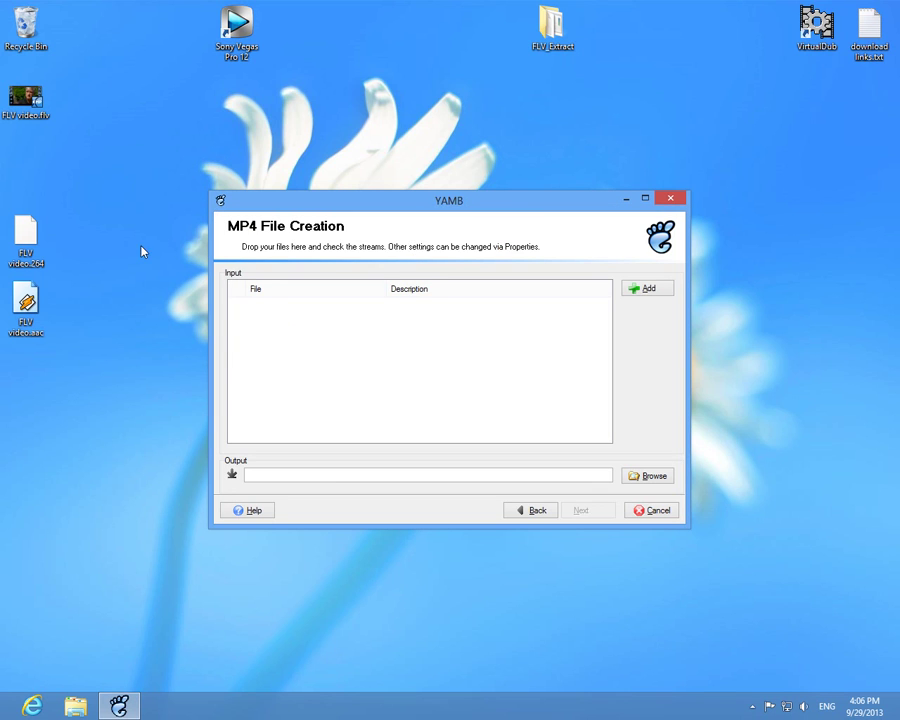
- Add FLV video.264 and FLV video.aac as inputs and open the video track's frame-rate properties
{"action": "left_click_drag", "start_coordinate": [108, 212], "coordinate": [338, 373]}
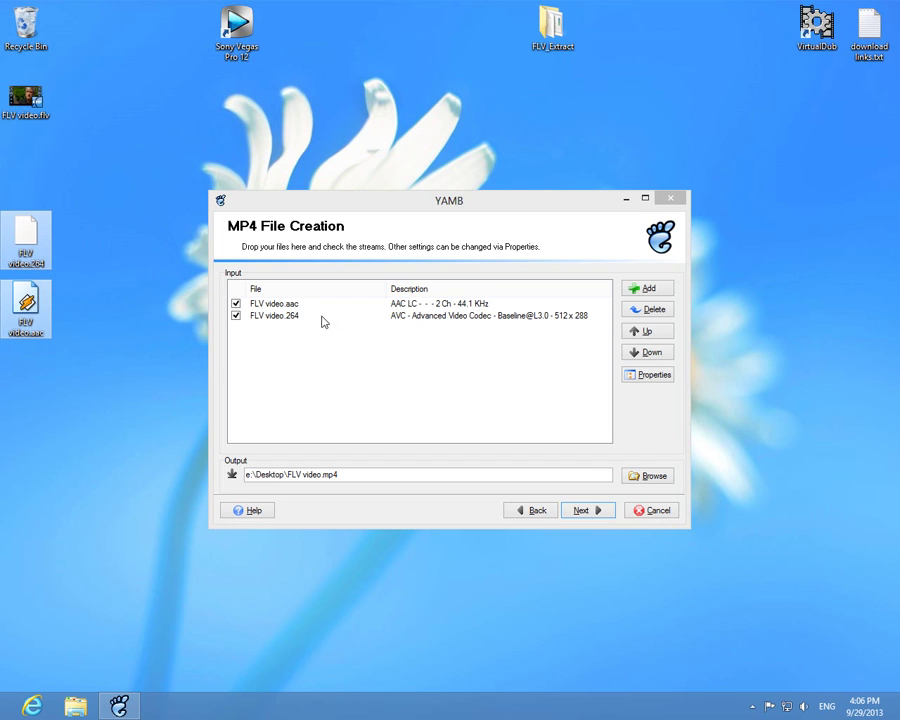
{"action": "left_click", "coordinate": [290, 306]}
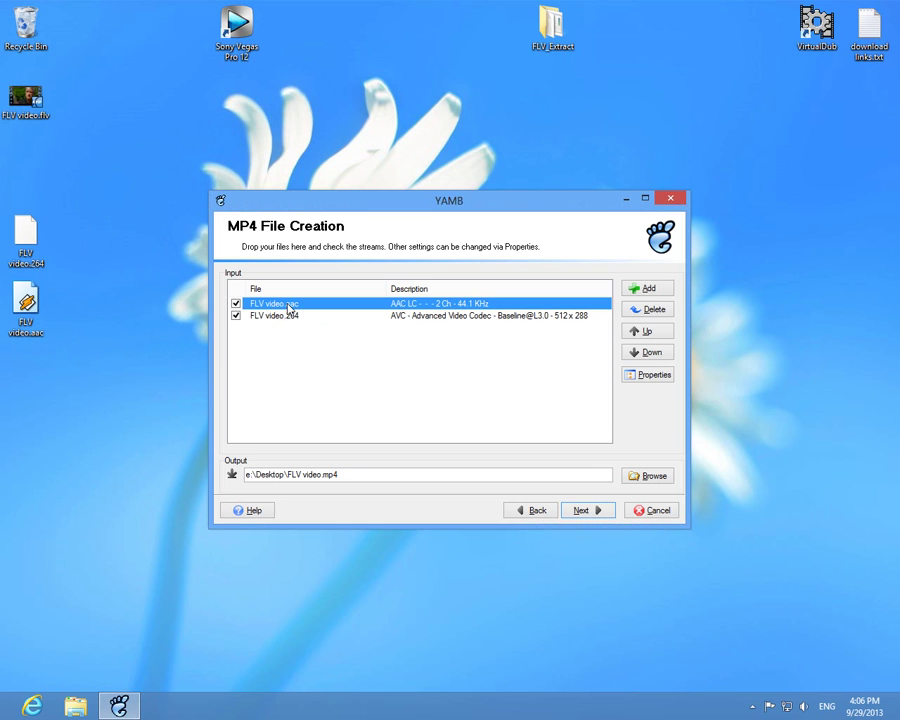
{"action": "left_click", "coordinate": [293, 316]}
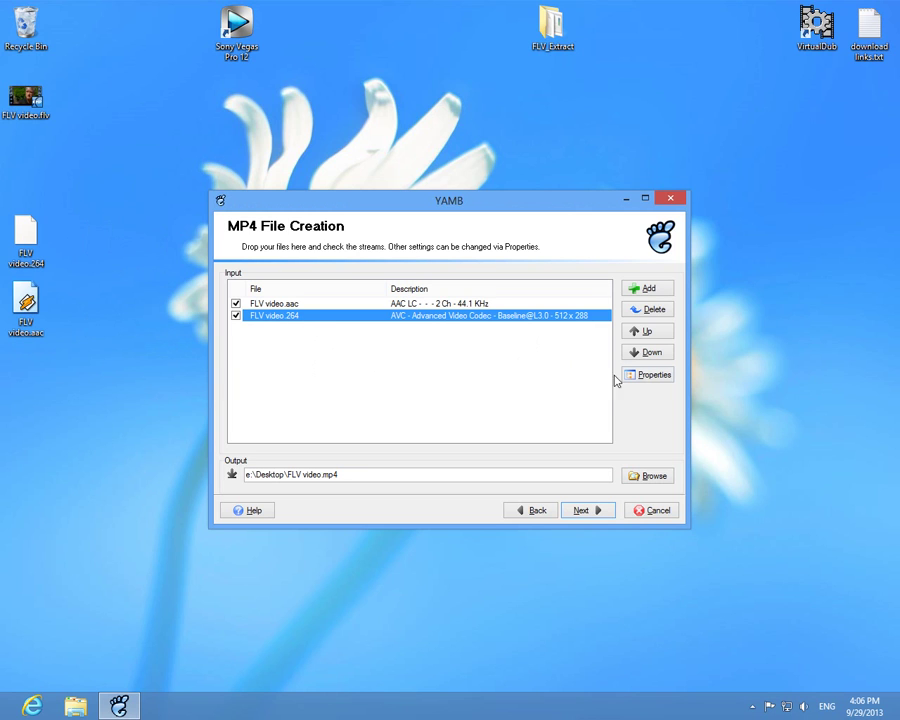
{"action": "left_click", "coordinate": [645, 380]}
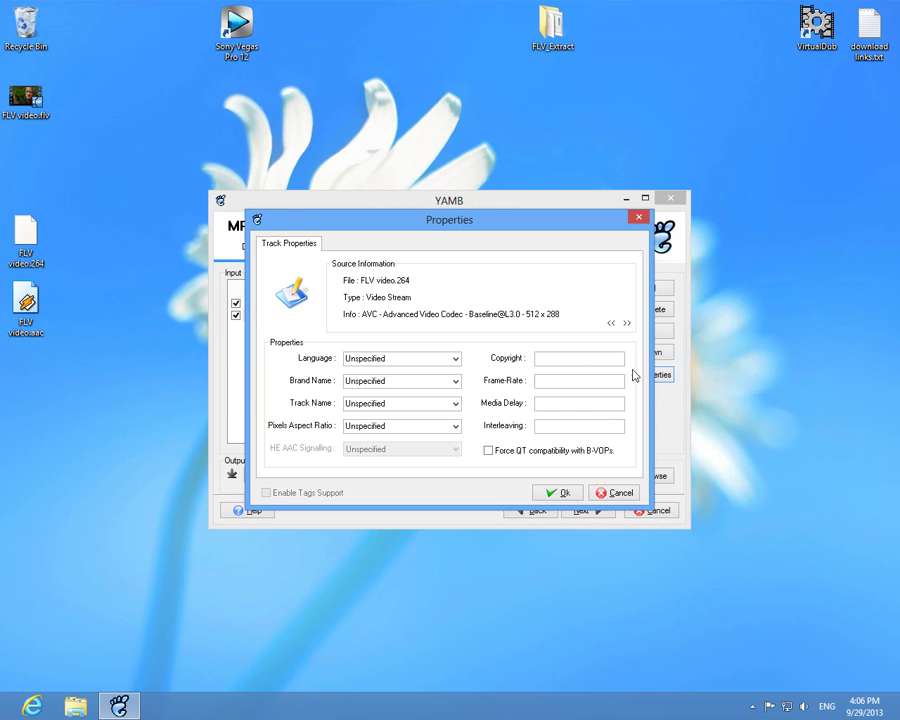
{"action": "left_click", "coordinate": [547, 381]}
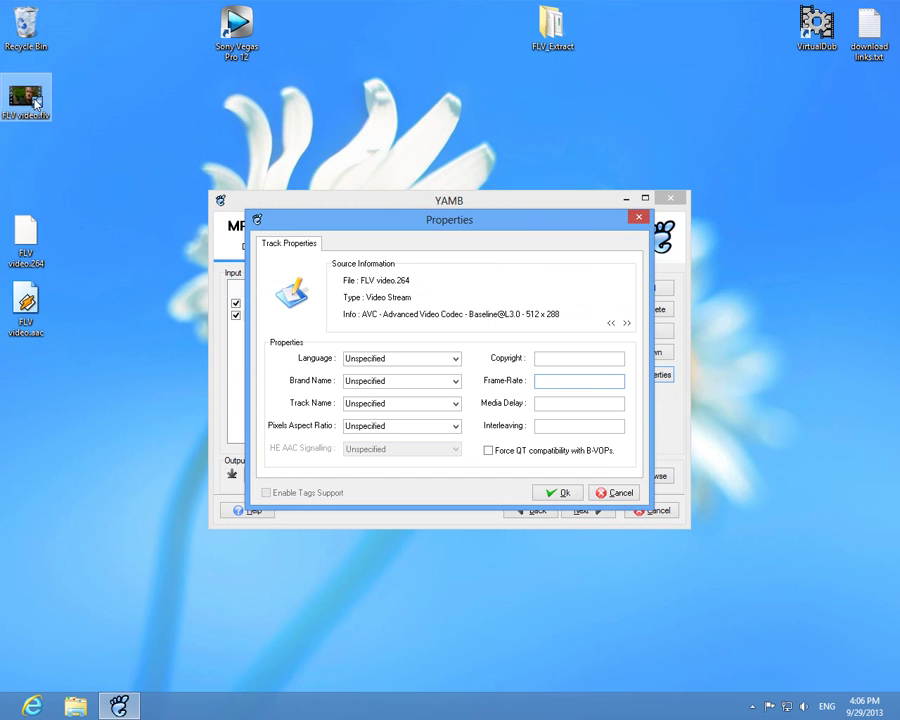
- Load FLV video.flv into VirtualDub, showing its 24907 frames, then bring up Internet Explorer
{"action": "double_click", "coordinate": [817, 22]}
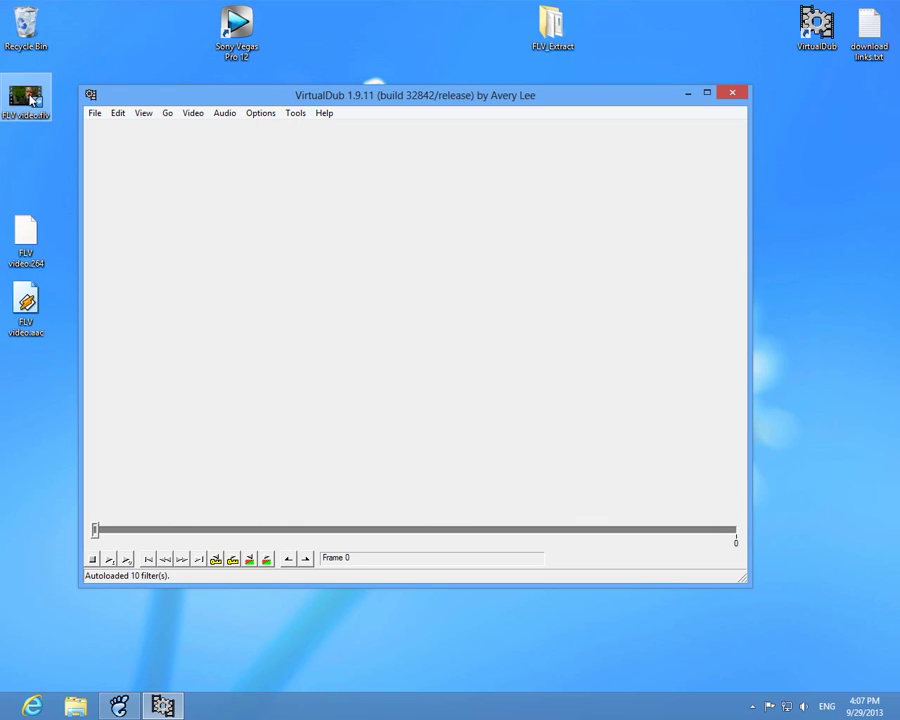
{"action": "left_click_drag", "start_coordinate": [30, 97], "coordinate": [155, 215]}
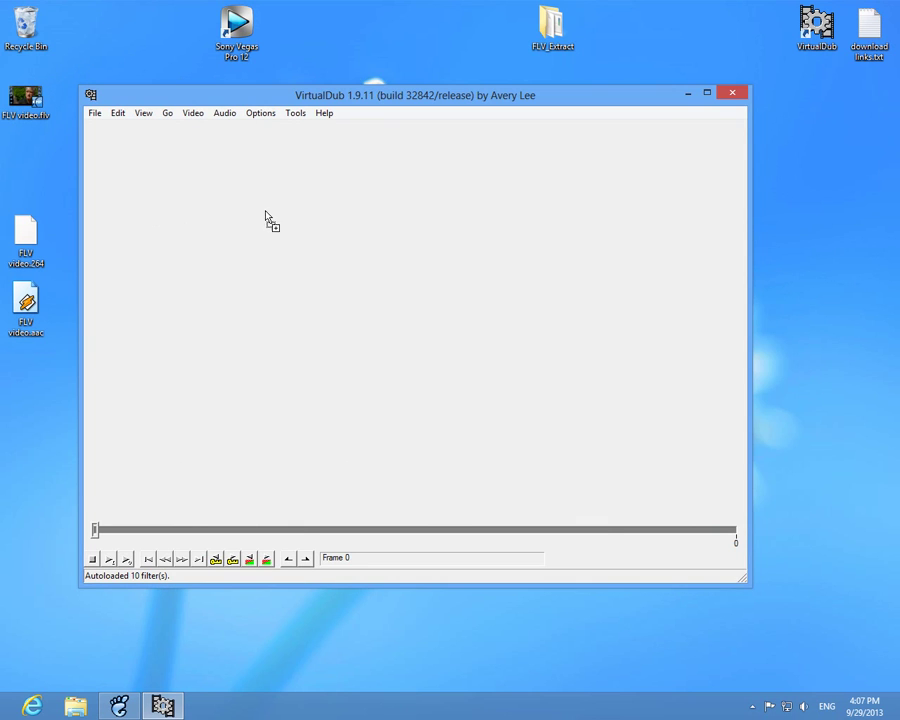
{"action": "left_click_drag", "start_coordinate": [266, 213], "coordinate": [191, 206]}
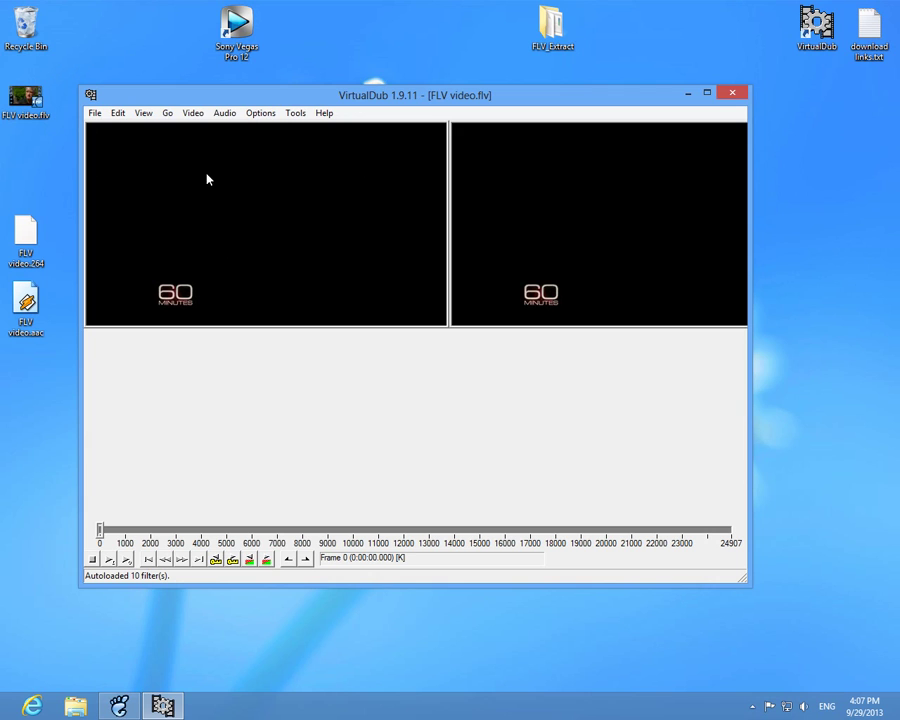
{"action": "left_click", "coordinate": [30, 704]}
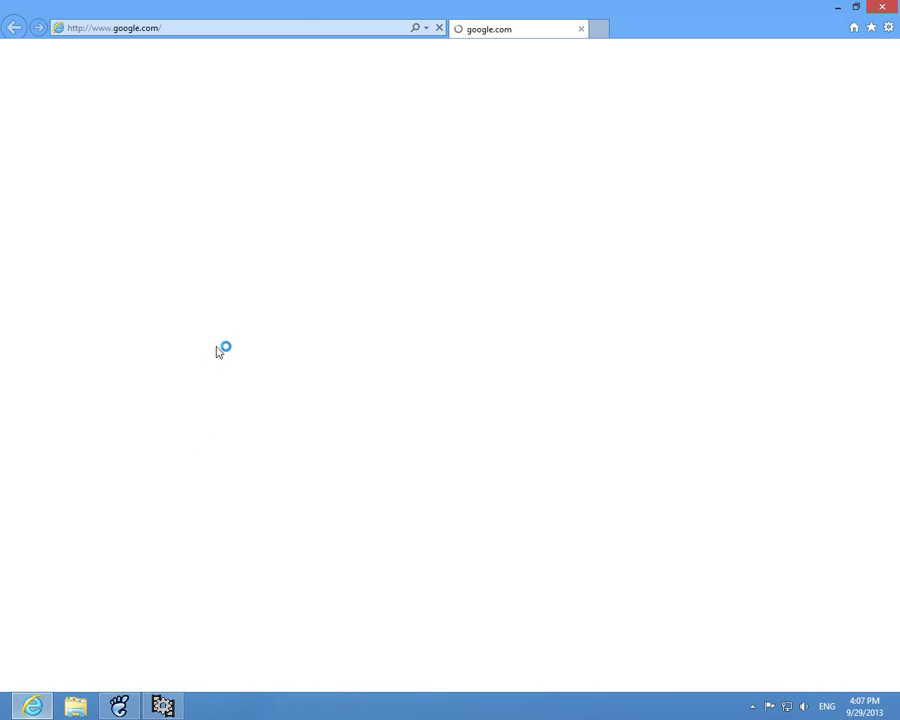
- Search Google for 'k lite codek pack', reach free-codecs.com's K-Lite Codec Pack 10.0.5 download page, then close Internet Explorer
{"action": "type", "text": "k l"}
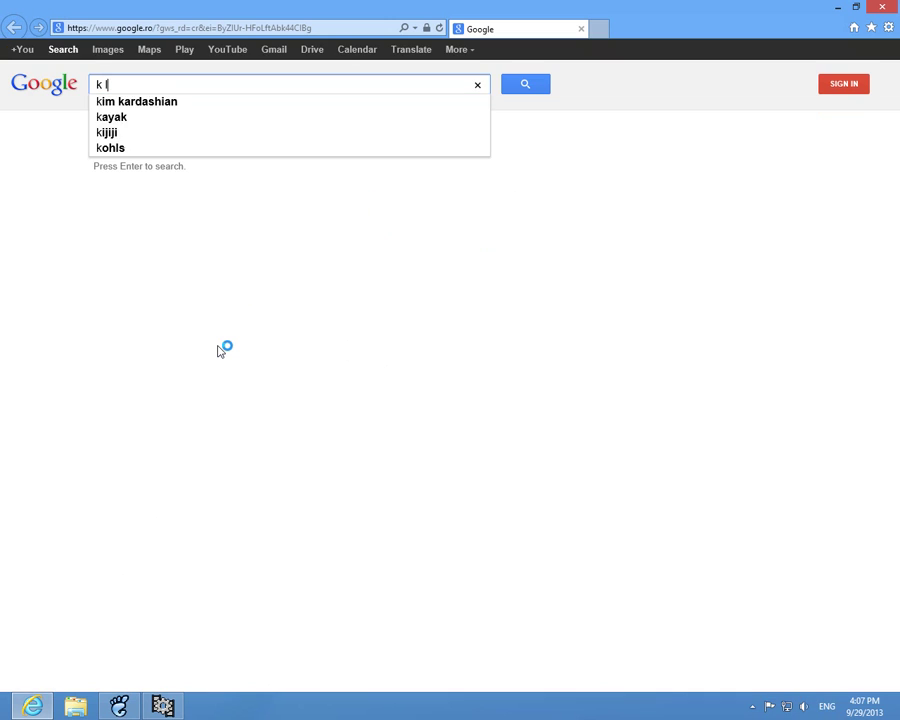
{"action": "type", "text": "ite codek pack"}
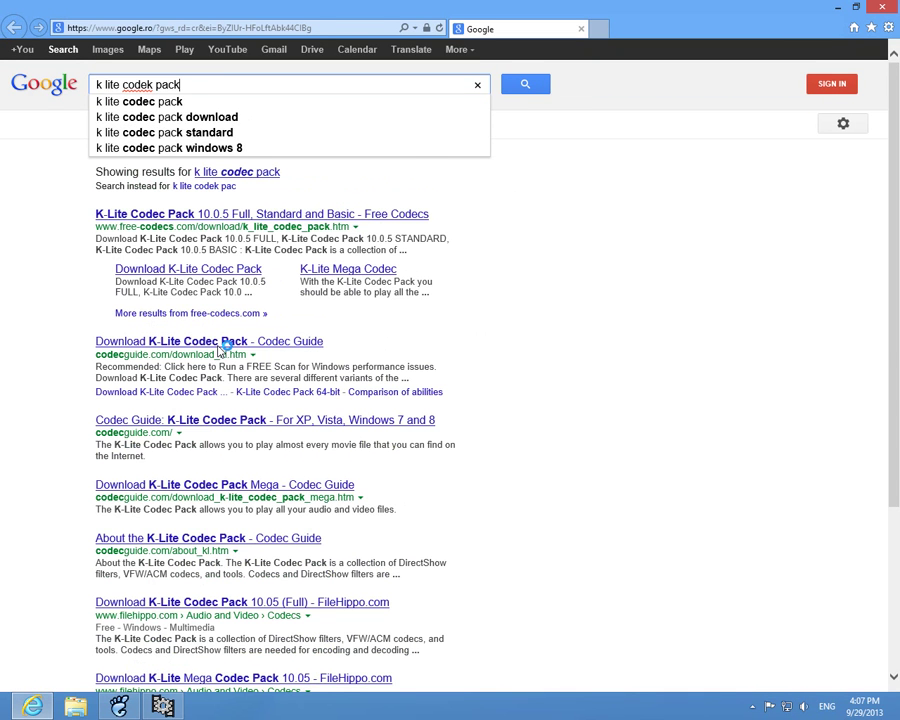
{"action": "key", "text": "Return"}
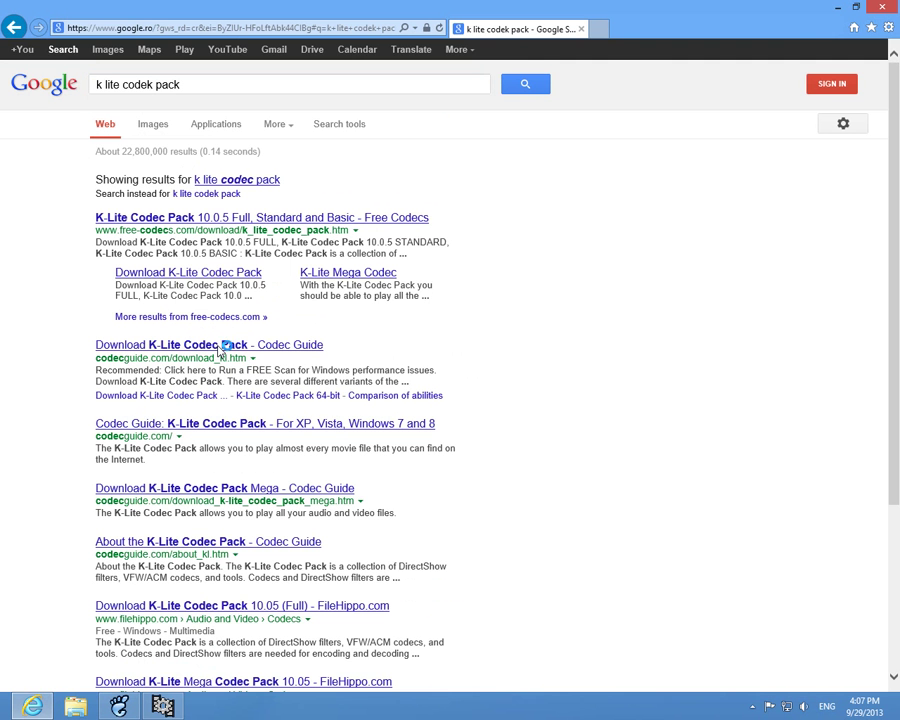
{"action": "left_click", "coordinate": [174, 221]}
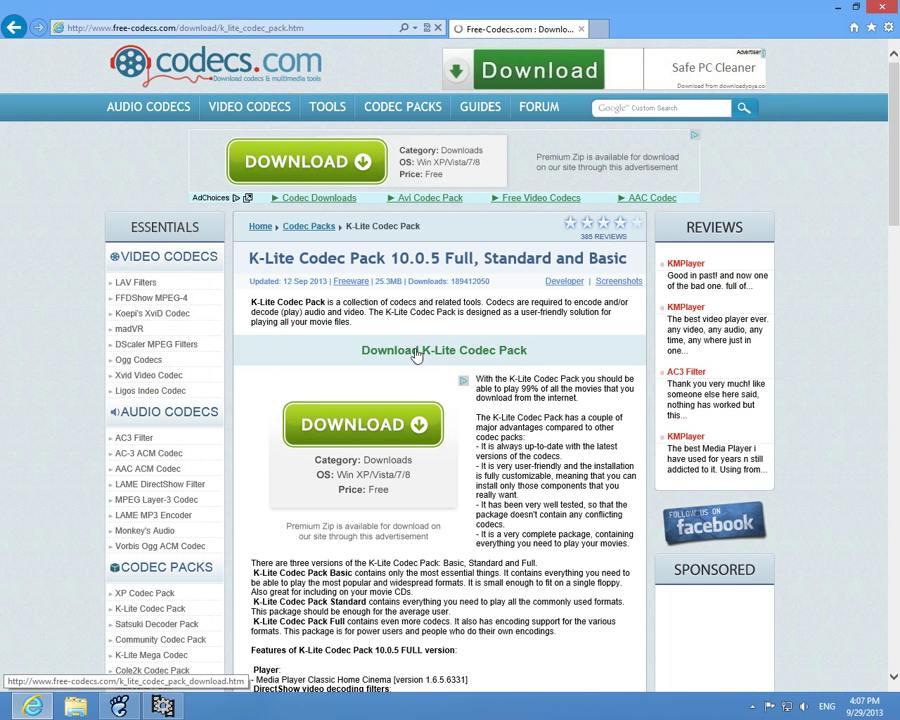
{"action": "left_click", "coordinate": [419, 355]}
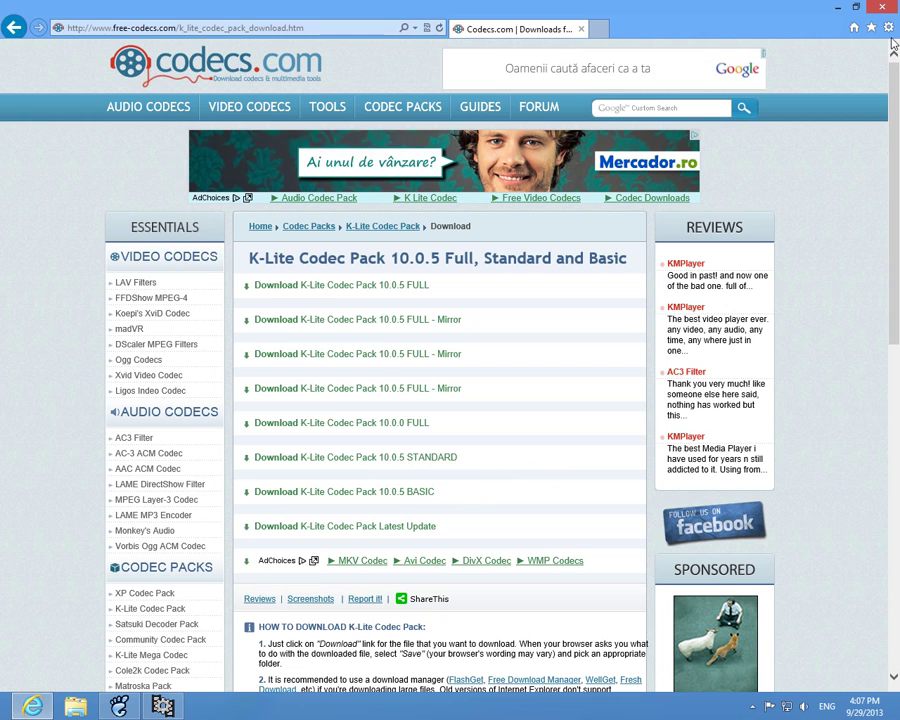
{"action": "left_click", "coordinate": [879, 9]}
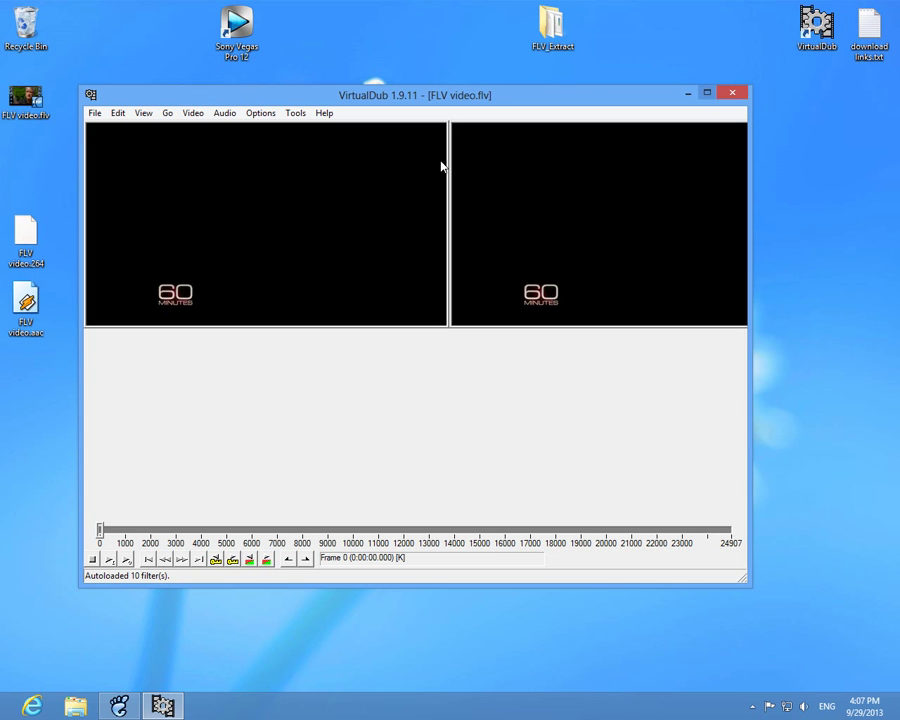
- Check VirtualDub's file information showing 512x288 at 29.970 fps, then close VirtualDub
{"action": "left_click", "coordinate": [95, 113]}
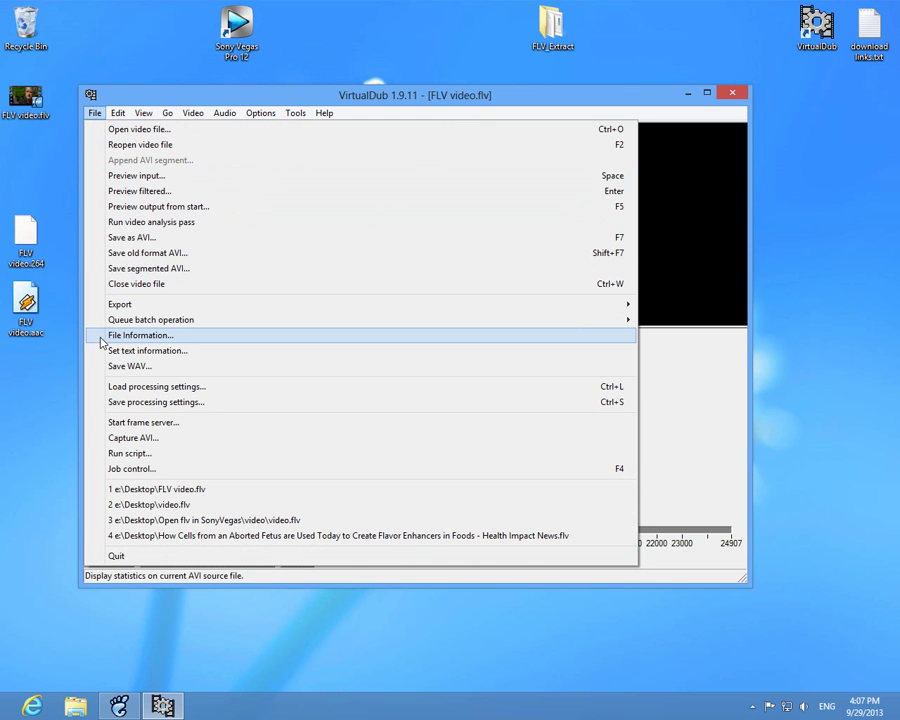
{"action": "left_click", "coordinate": [183, 341]}
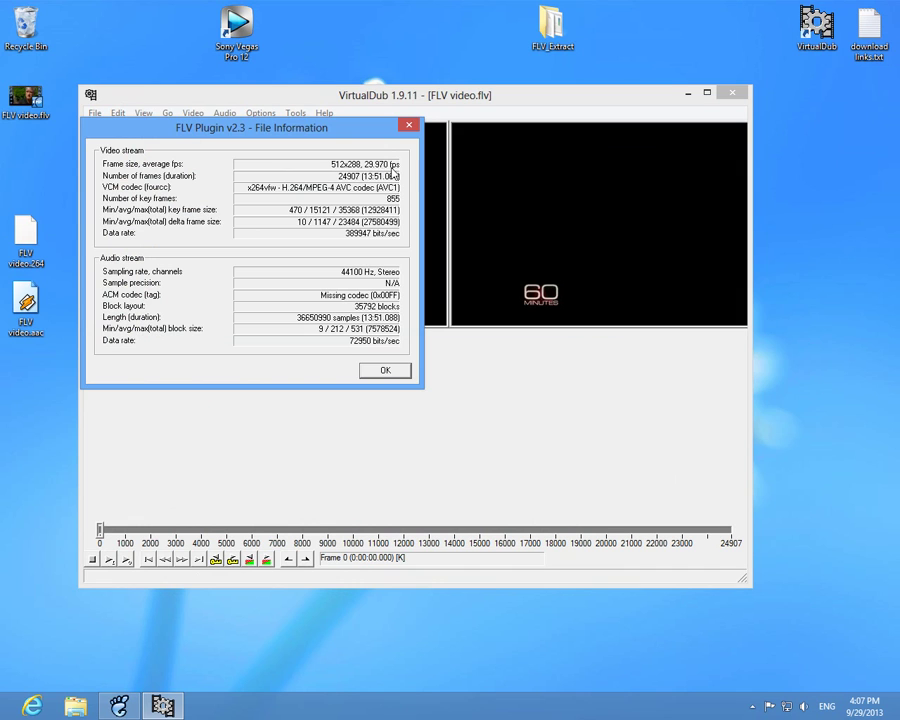
{"action": "left_click", "coordinate": [409, 127]}
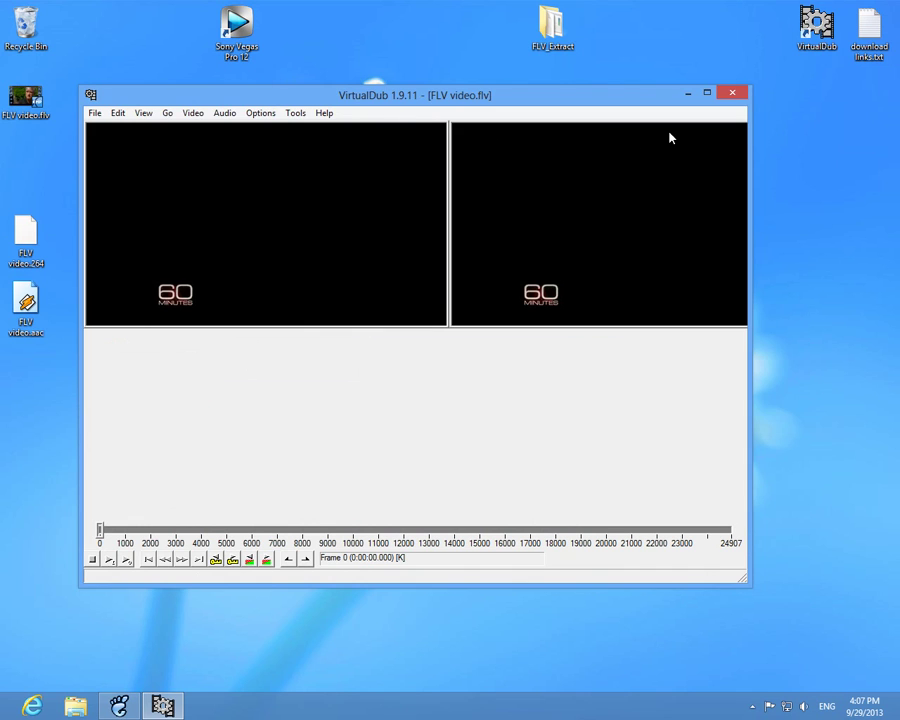
{"action": "left_click", "coordinate": [738, 95]}
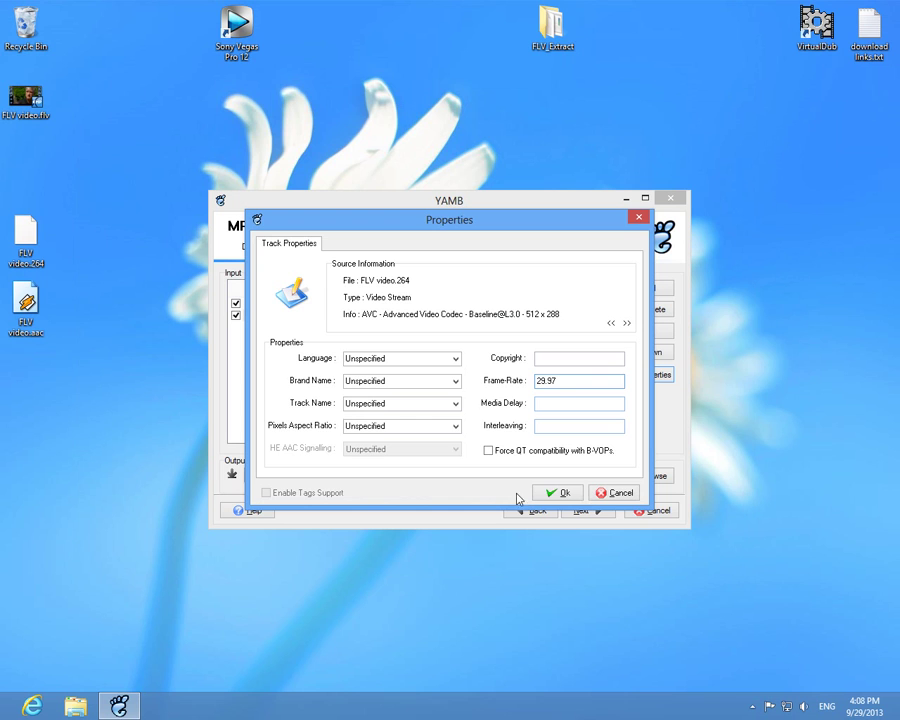
- Confirm the 29.97 fps track setting, write FLV video.mp4 with Yamb, then close Yamb
{"action": "left_click", "coordinate": [561, 494]}
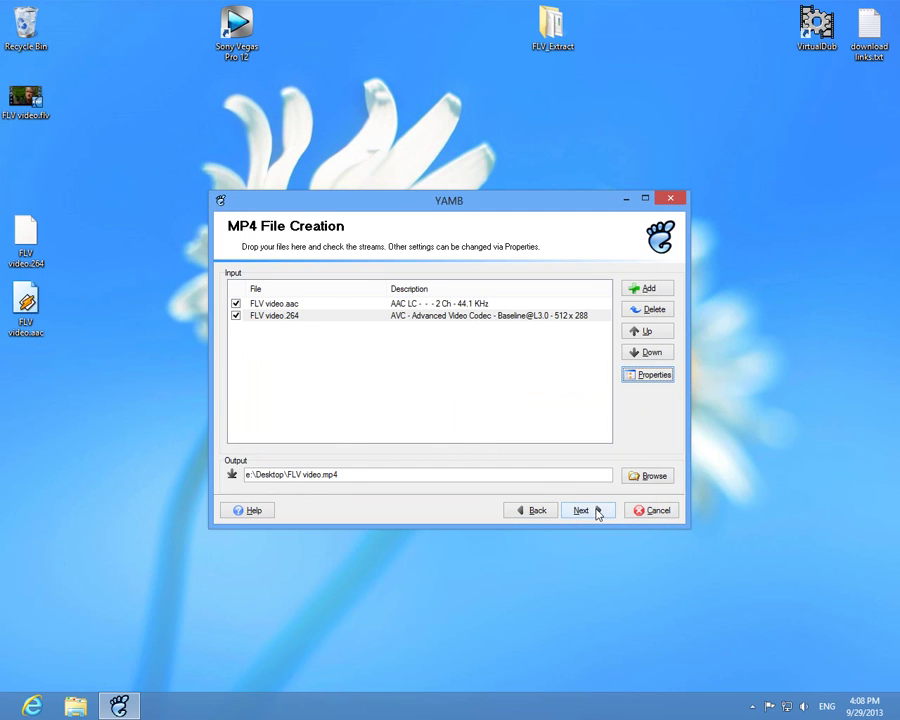
{"action": "left_click", "coordinate": [583, 511]}
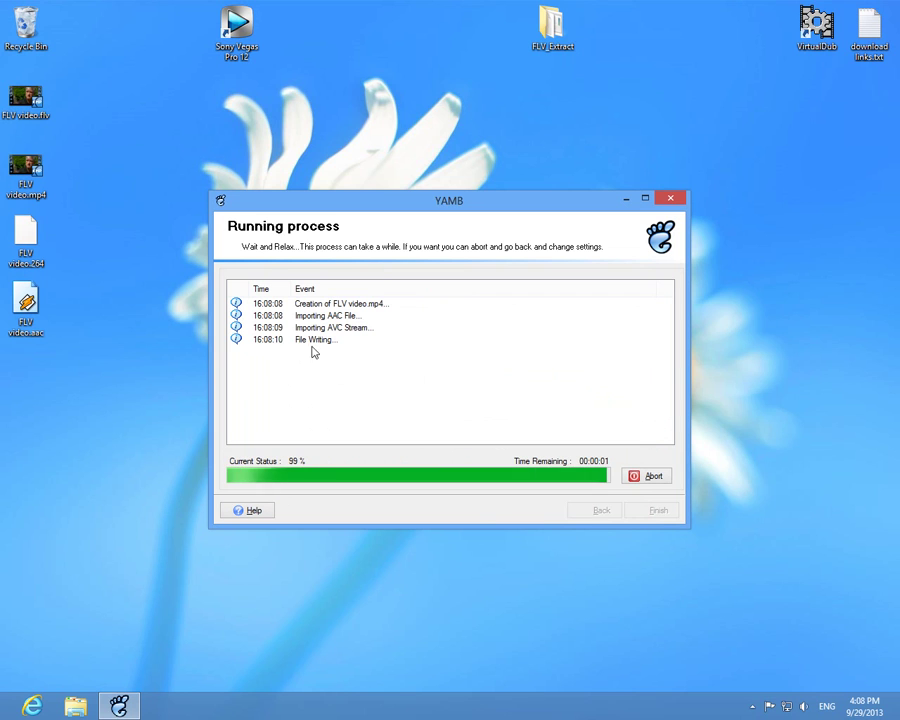
{"action": "left_click", "coordinate": [50, 290]}
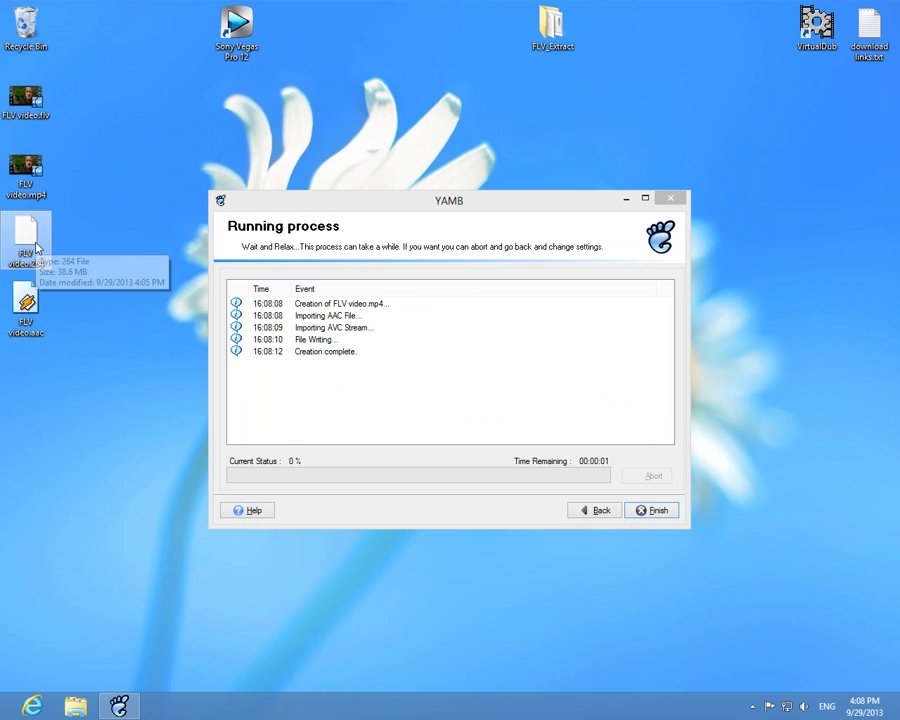
{"action": "left_click", "coordinate": [36, 167]}
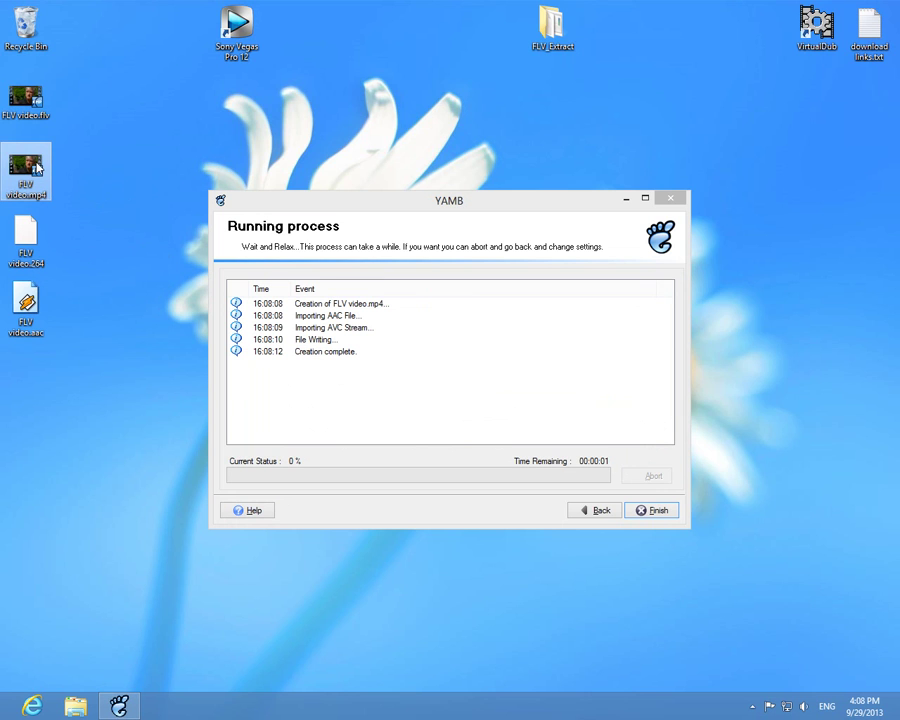
{"action": "left_click", "coordinate": [667, 201]}
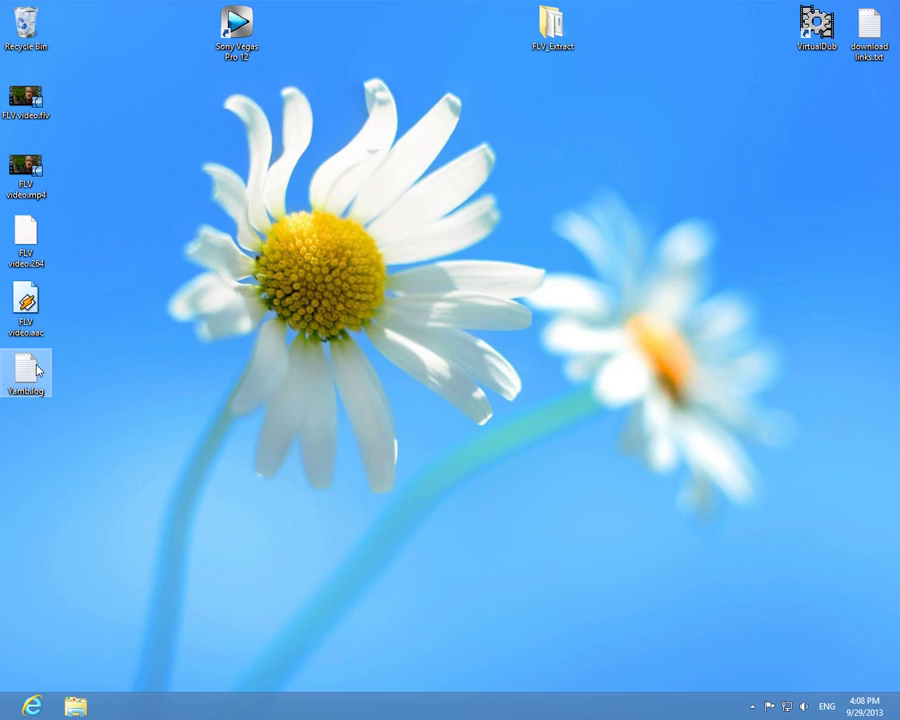
- Delete Yamb.log to the Recycle Bin and move the .264 and .aac files lower
{"action": "left_click_drag", "start_coordinate": [44, 377], "coordinate": [28, 22]}
{"action": "left_click_drag", "start_coordinate": [66, 231], "coordinate": [74, 399]}
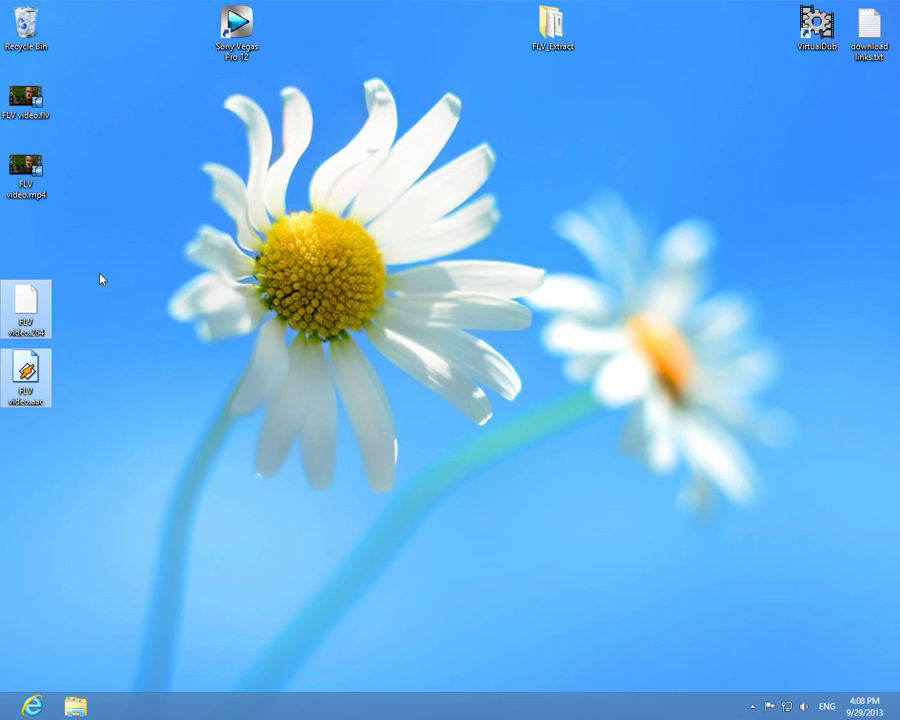
{"action": "left_click", "coordinate": [28, 170]}
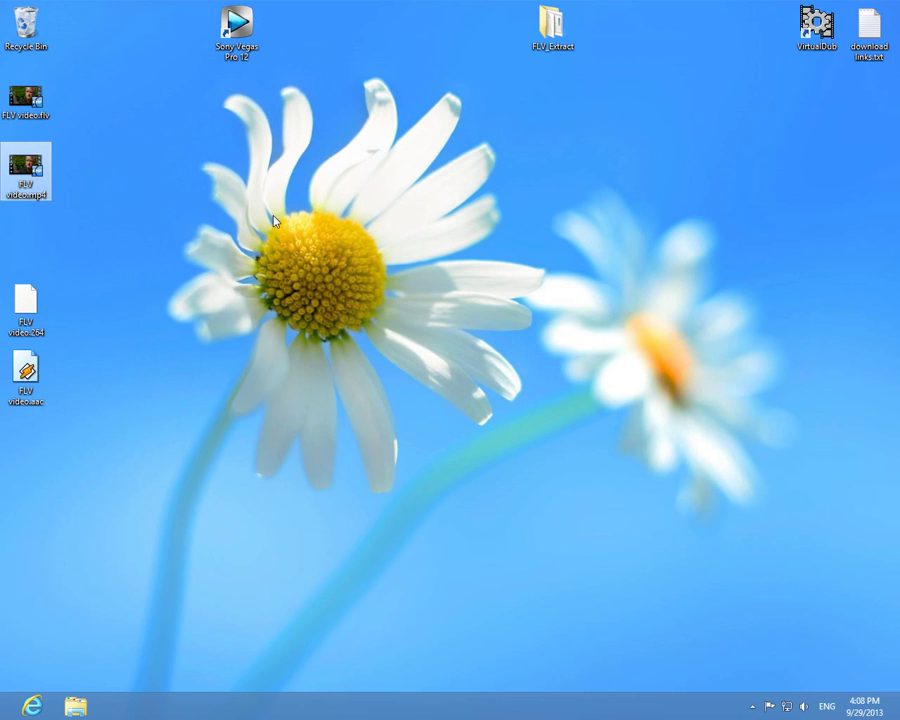
- Launch Vegas Pro 12 and place FLV video.mp4 on the timeline in a maximized window
{"action": "double_click", "coordinate": [240, 30]}
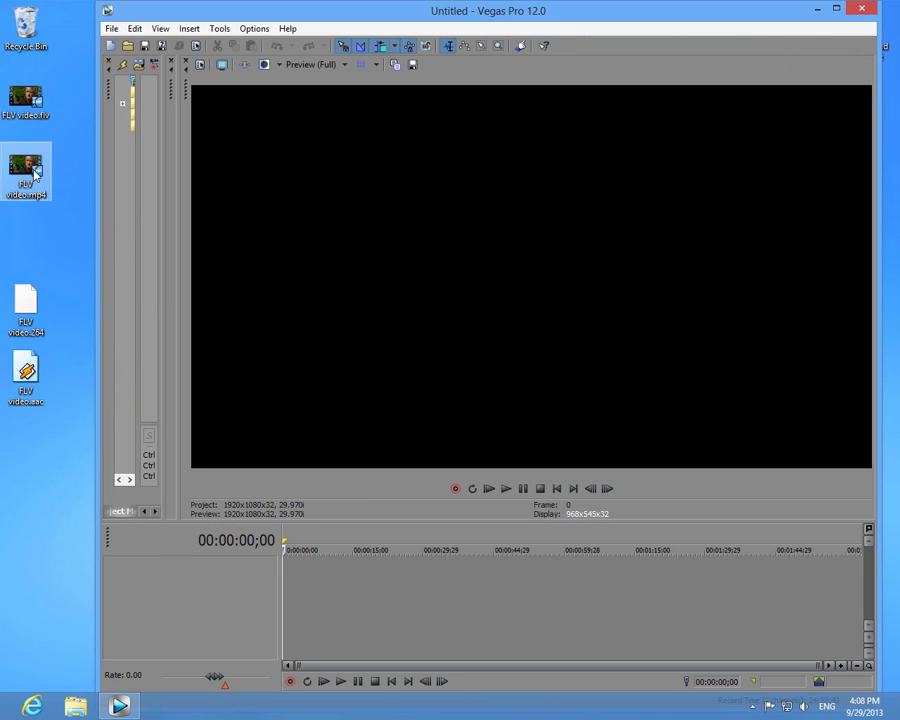
{"action": "left_click_drag", "start_coordinate": [35, 175], "coordinate": [322, 588]}
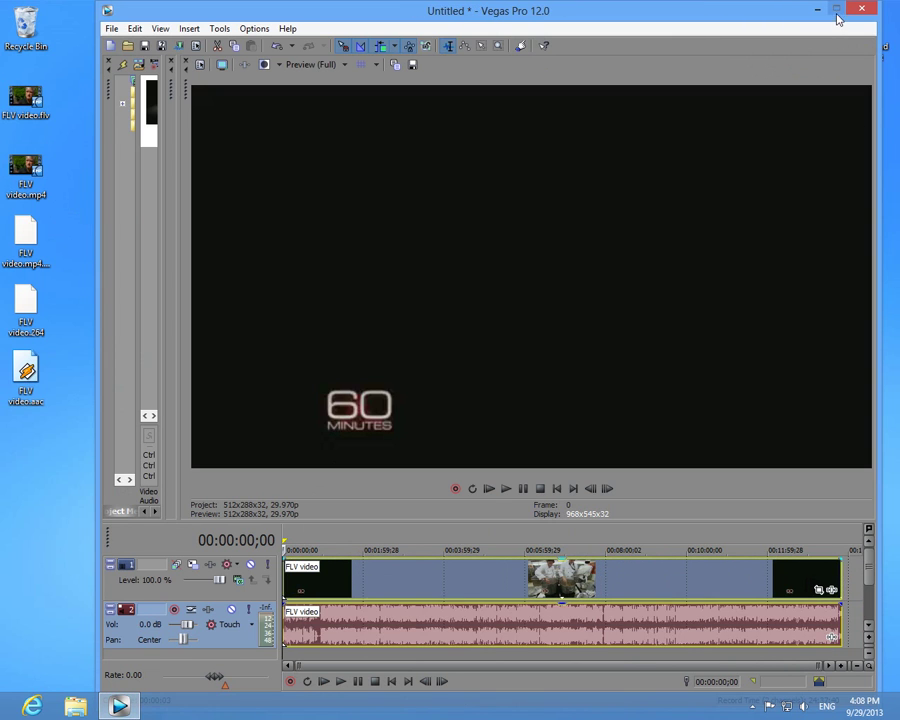
{"action": "left_click", "coordinate": [837, 12]}
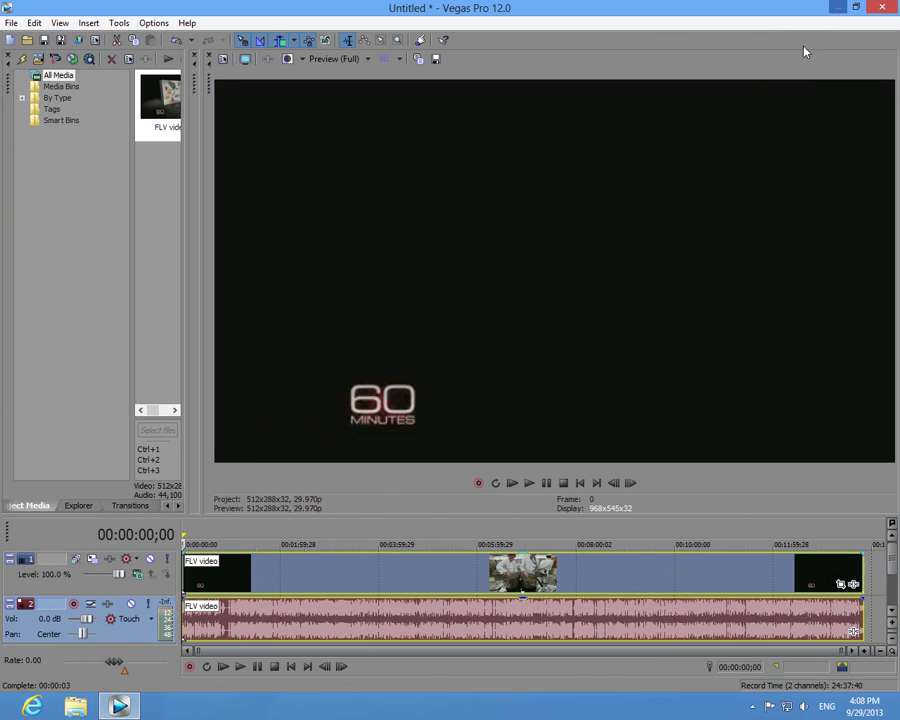
- Play the video from the start and around 11:41, then close Vegas
{"action": "left_click", "coordinate": [529, 485]}
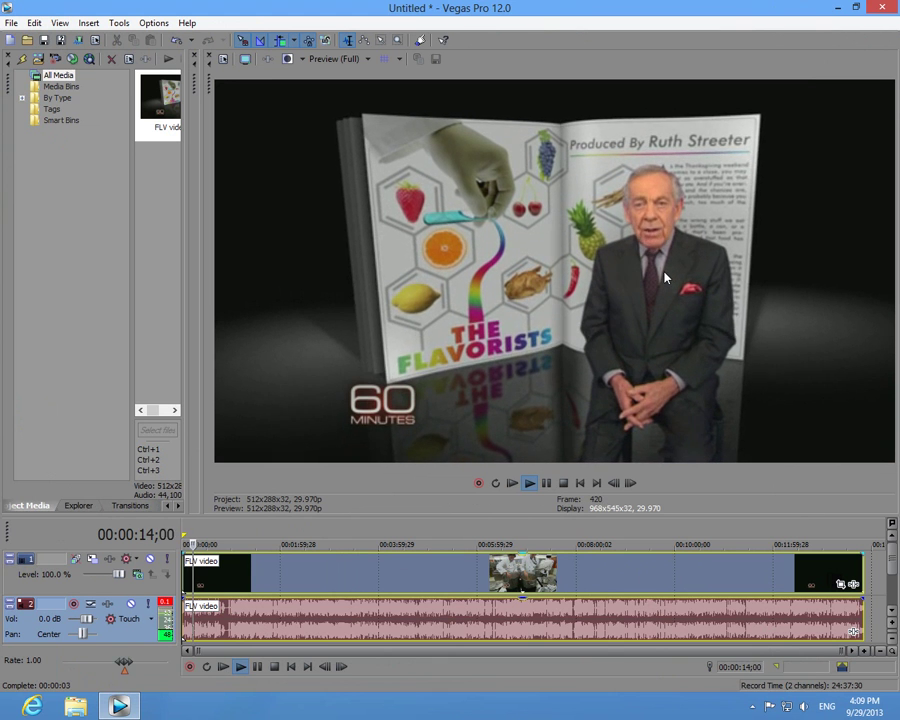
{"action": "left_click", "coordinate": [758, 529]}
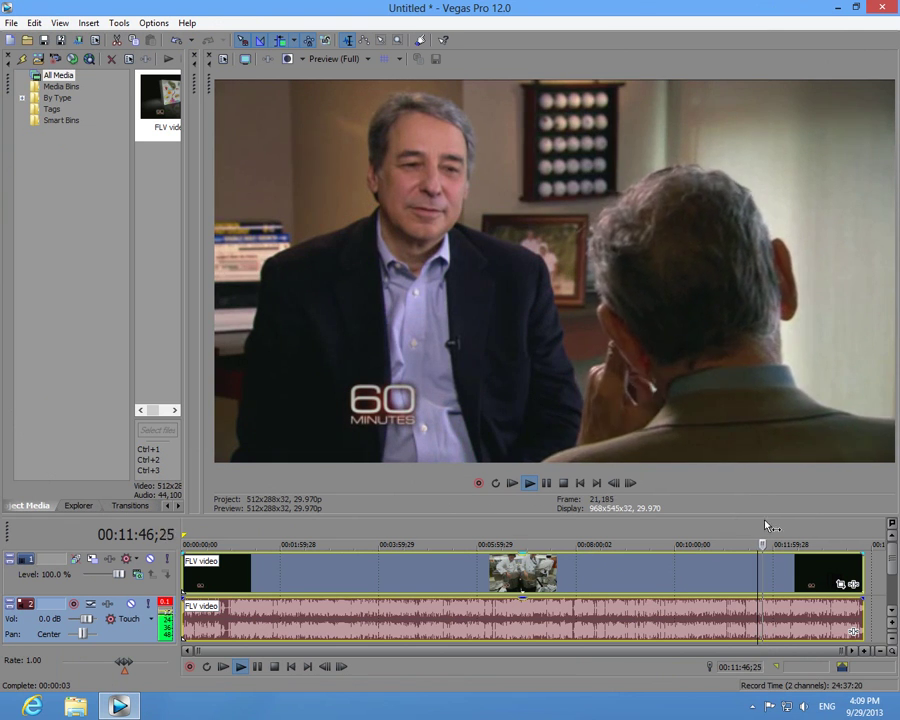
{"action": "left_click", "coordinate": [882, 8]}
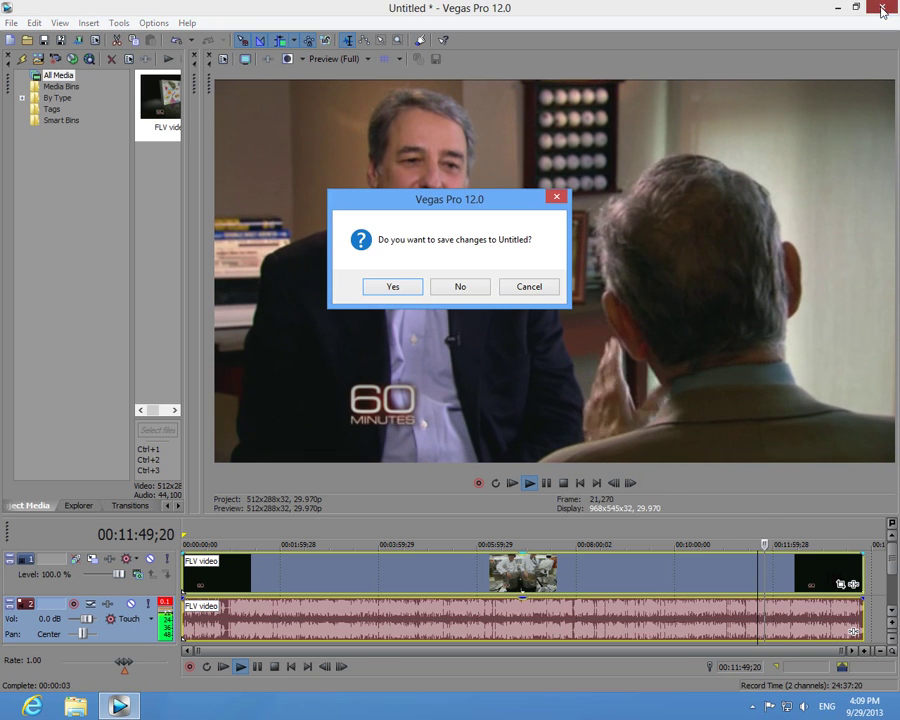
- Exit Vegas without saving and drag FLV video.mp4.sfk to the Recycle Bin
{"action": "left_click", "coordinate": [461, 286]}
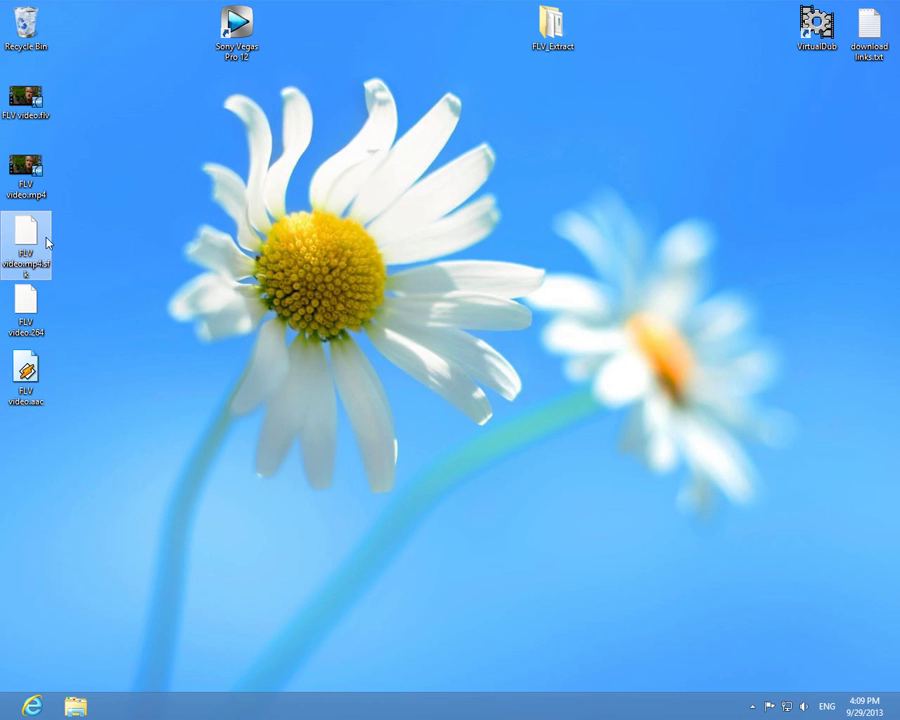
{"action": "mouse_move", "coordinate": [24, 241]}
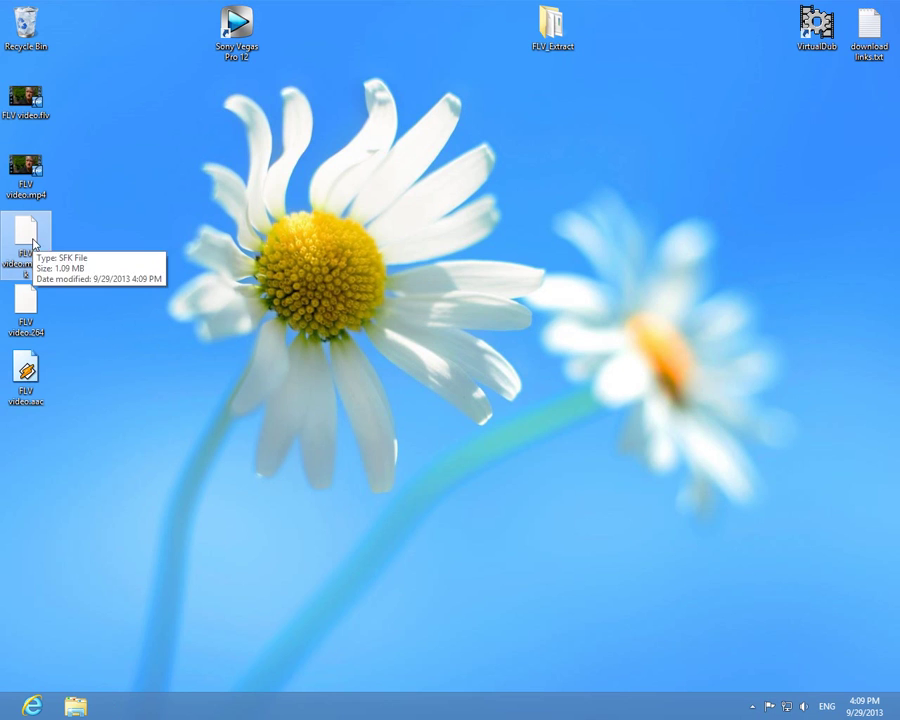
{"action": "left_click_drag", "start_coordinate": [24, 241], "coordinate": [28, 22]}
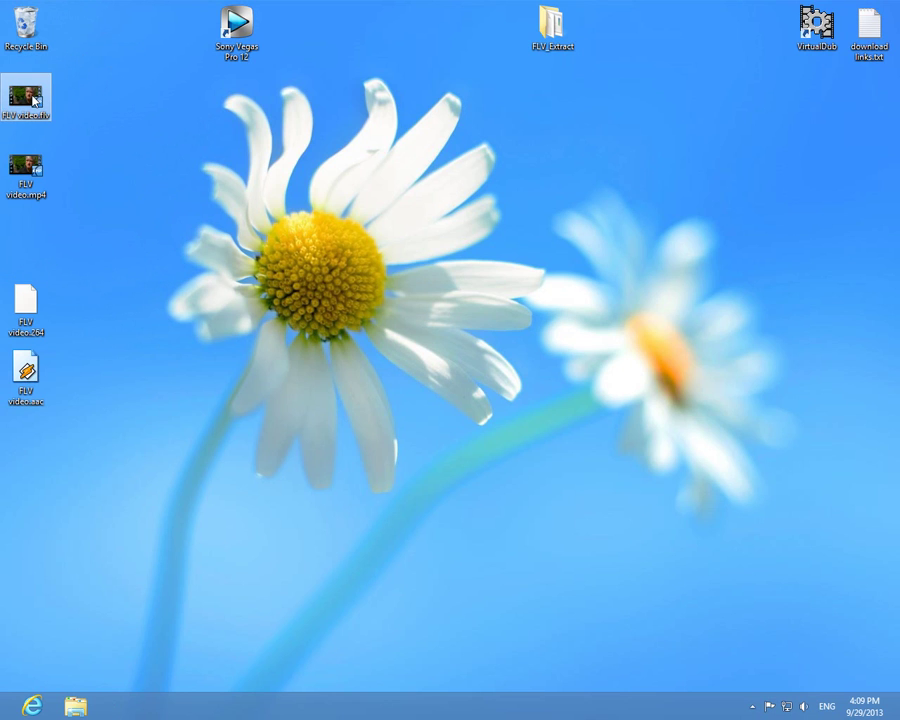
- Select FLV video.flv, FLV video.264 and FLV video.mp4 on the desktop in turn
{"action": "left_click", "coordinate": [40, 105]}
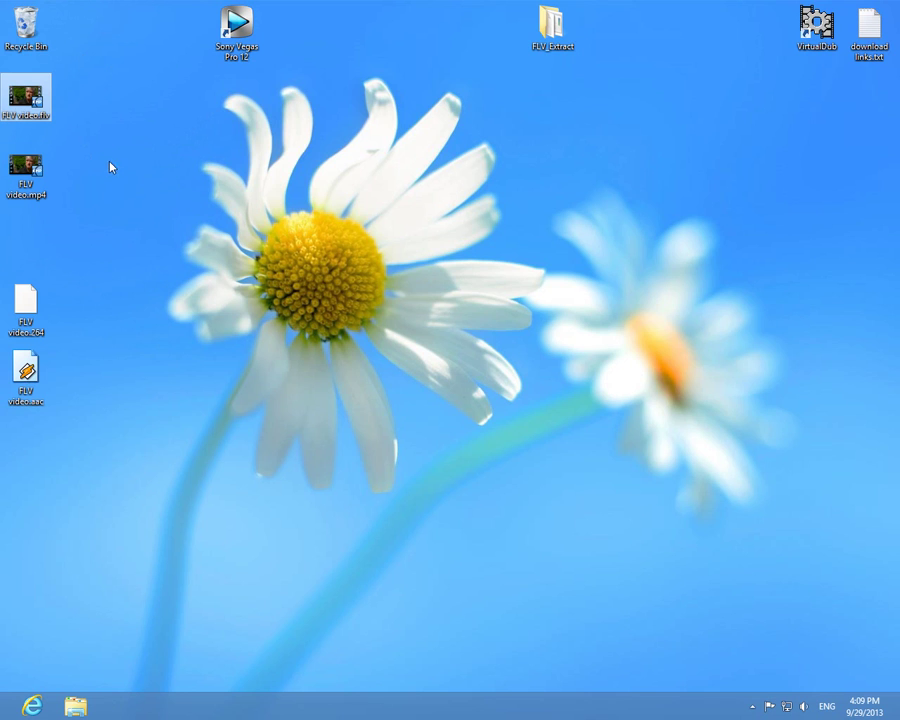
{"action": "left_click", "coordinate": [35, 311]}
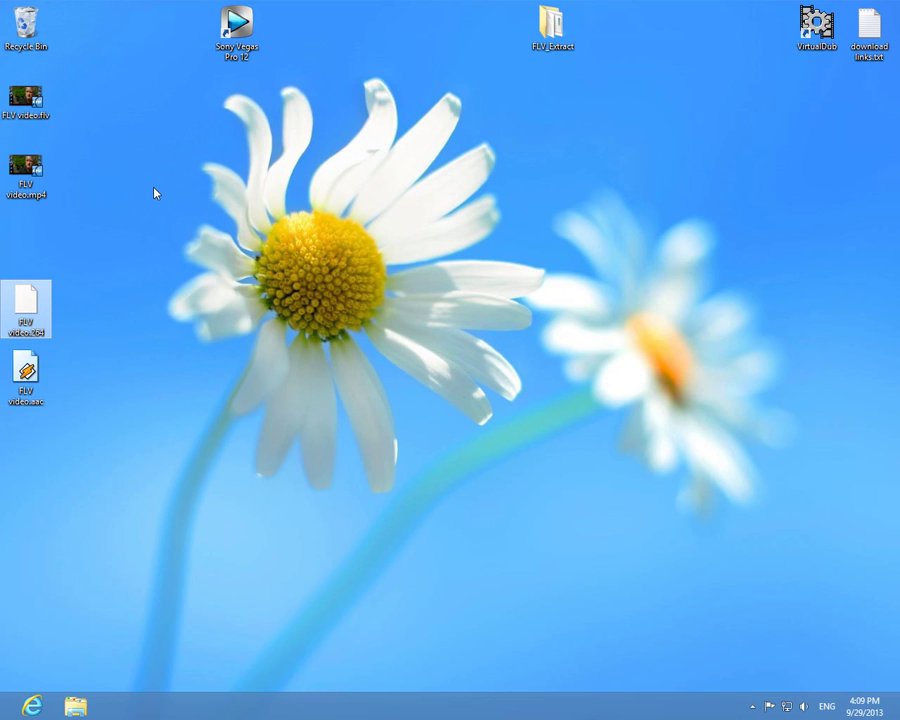
{"action": "left_click", "coordinate": [22, 171]}
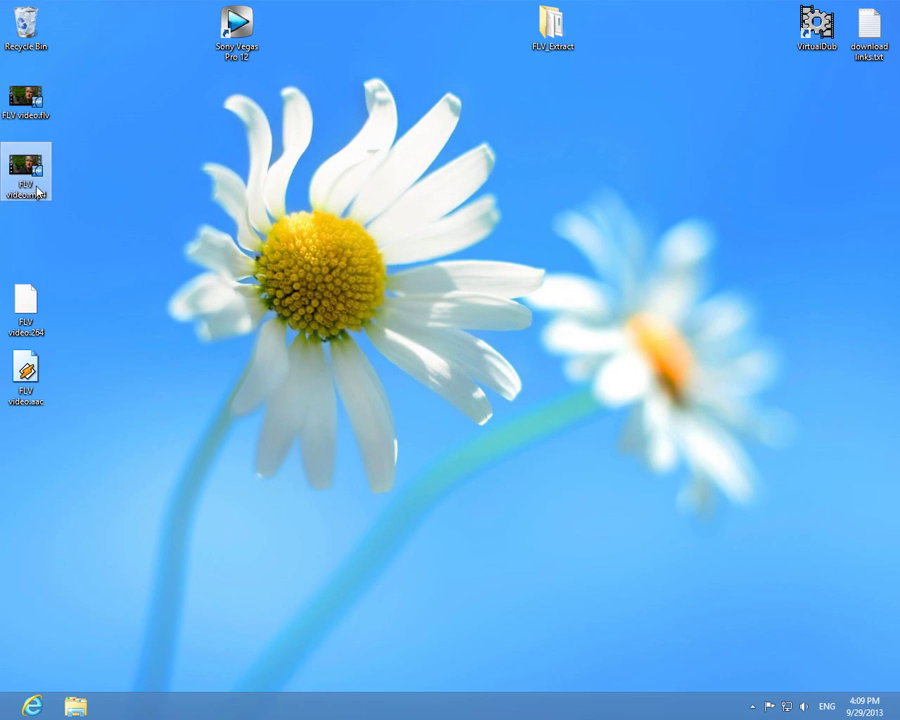
{"action": "right_click", "coordinate": [36, 181]}
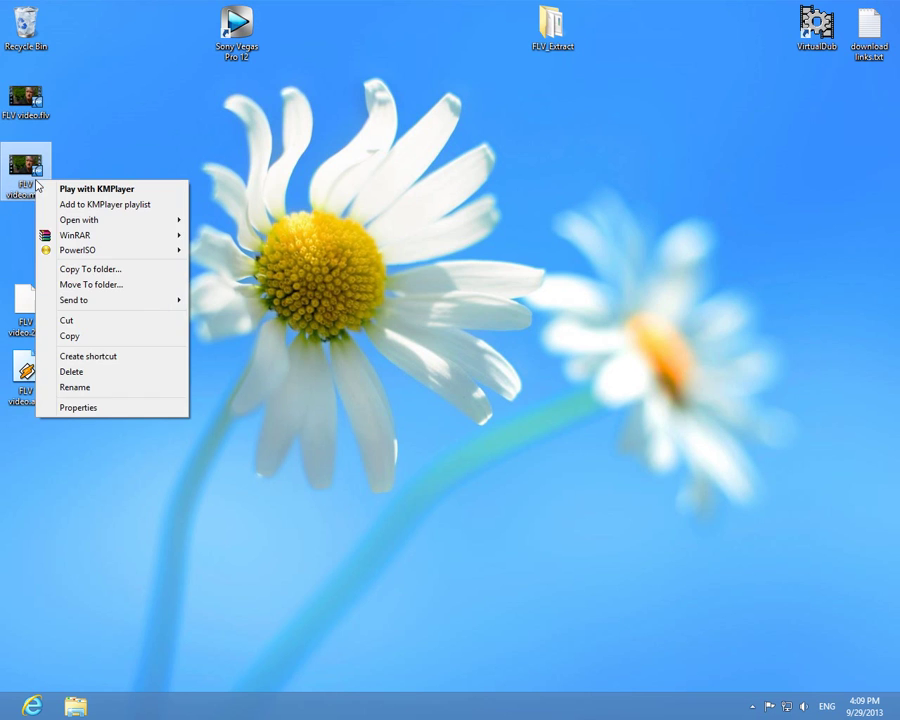
{"action": "left_click", "coordinate": [67, 410]}
{"action": "right_click", "coordinate": [30, 106]}
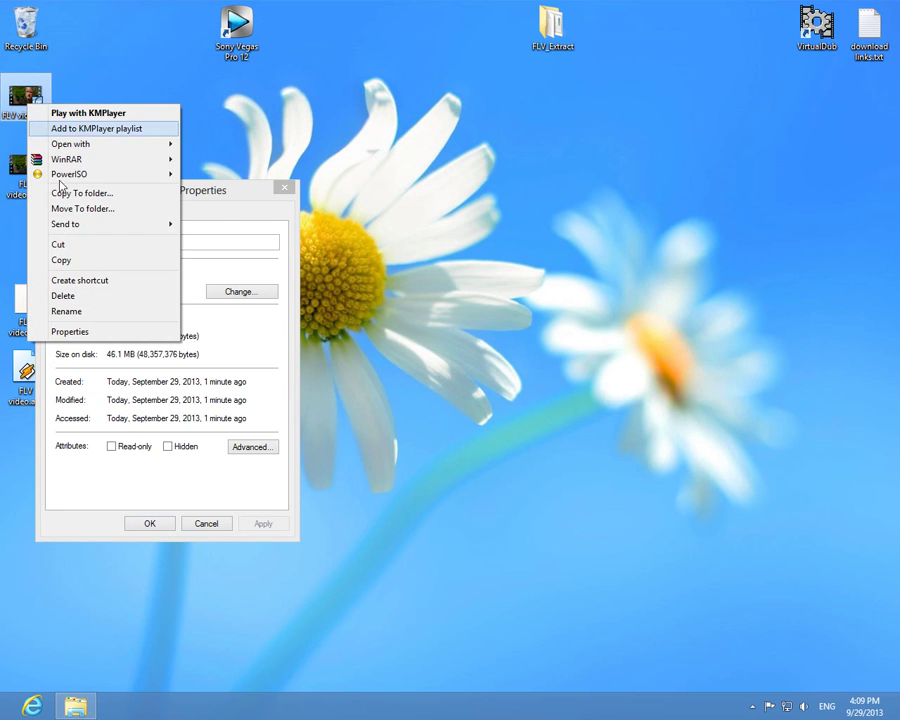
{"action": "left_click", "coordinate": [56, 328]}
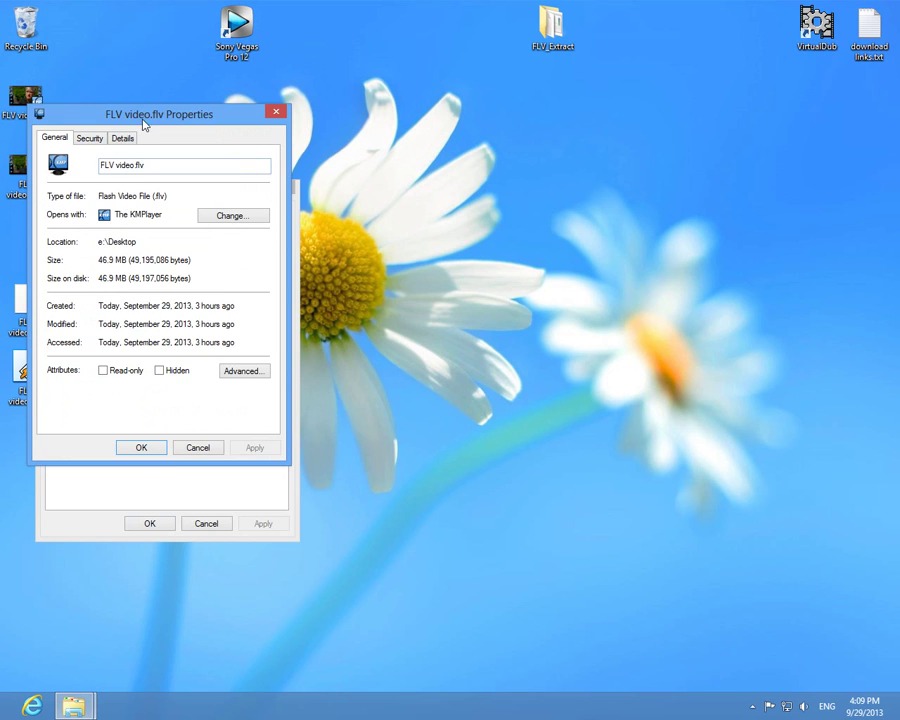
{"action": "left_click_drag", "start_coordinate": [145, 117], "coordinate": [422, 195]}
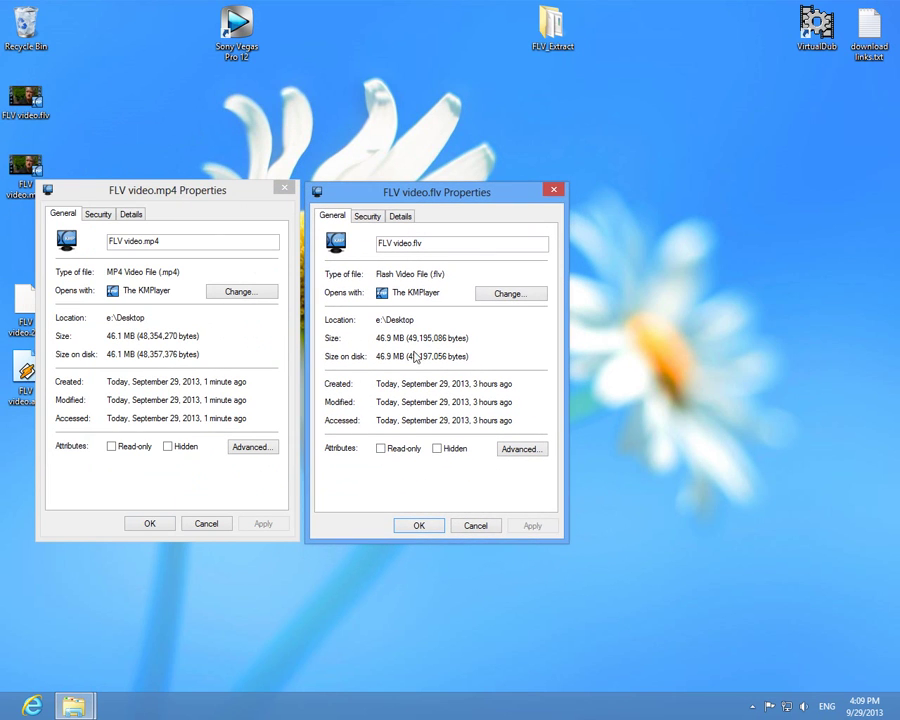
{"action": "left_click", "coordinate": [207, 524]}
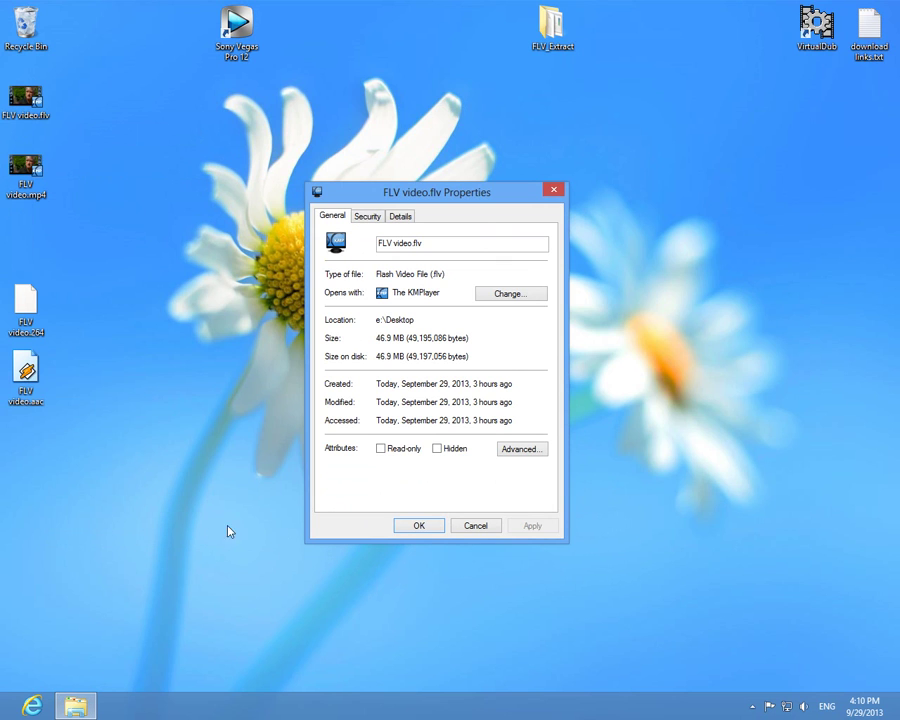
{"action": "left_click", "coordinate": [477, 527]}
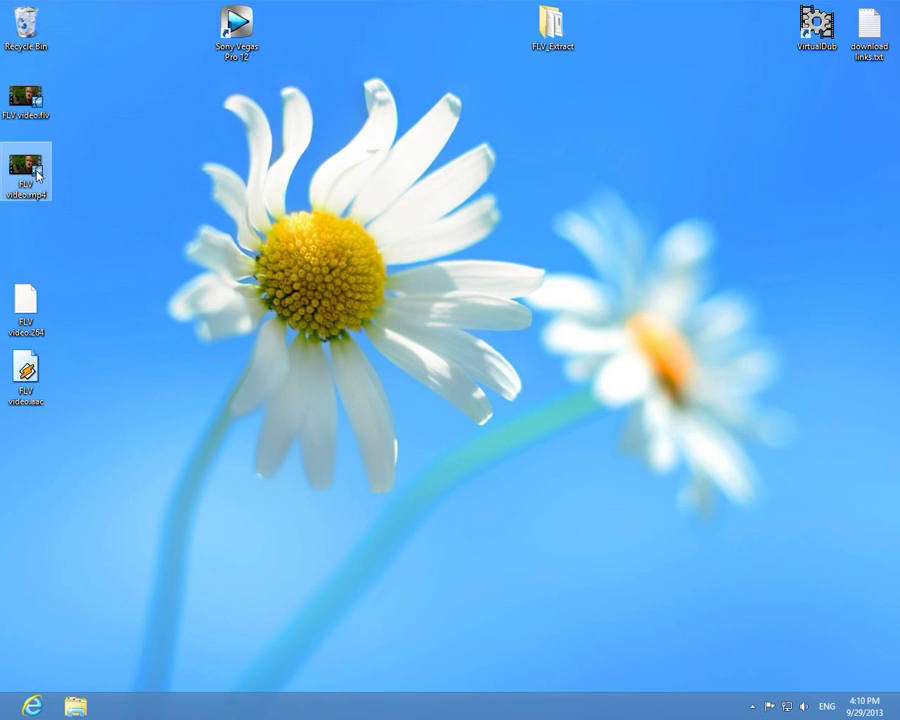
{"action": "left_click", "coordinate": [25, 97]}
{"action": "left_click", "coordinate": [236, 40]}
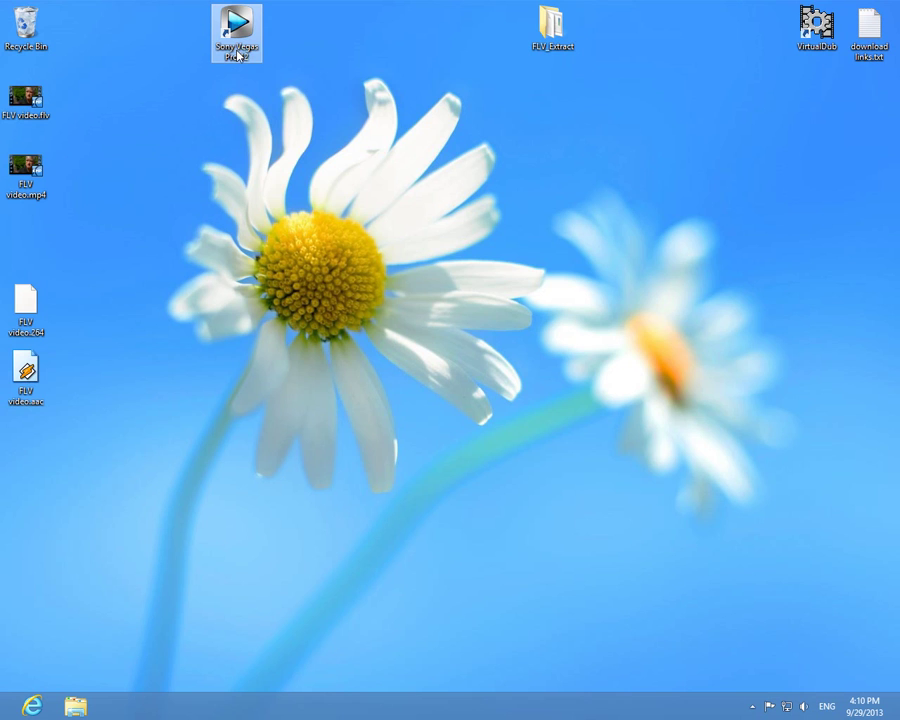
{"action": "left_click_drag", "start_coordinate": [99, 273], "coordinate": [116, 399]}
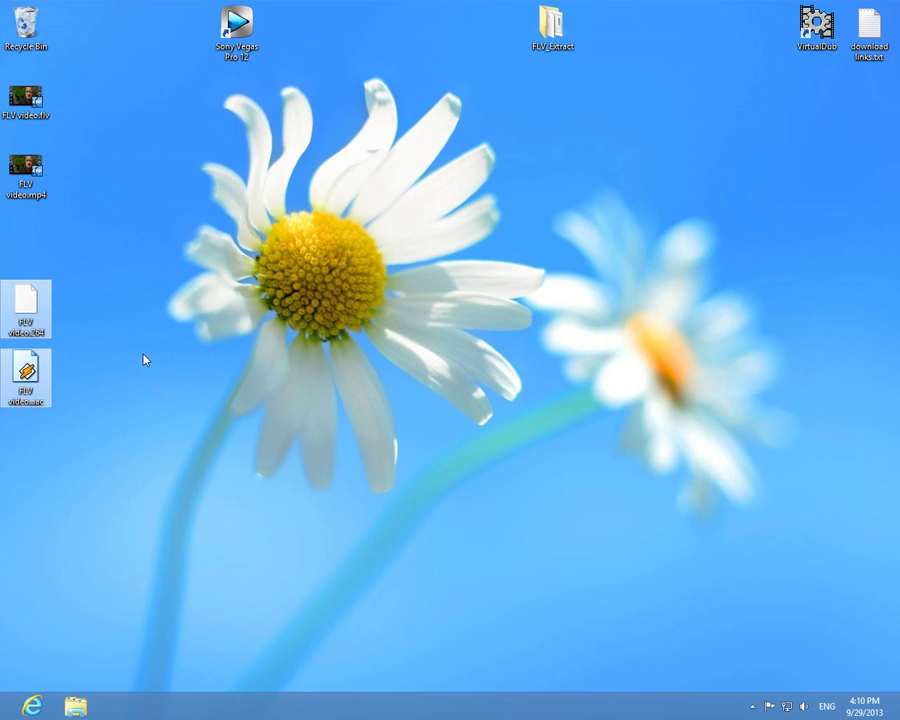
{"action": "left_click", "coordinate": [40, 174]}
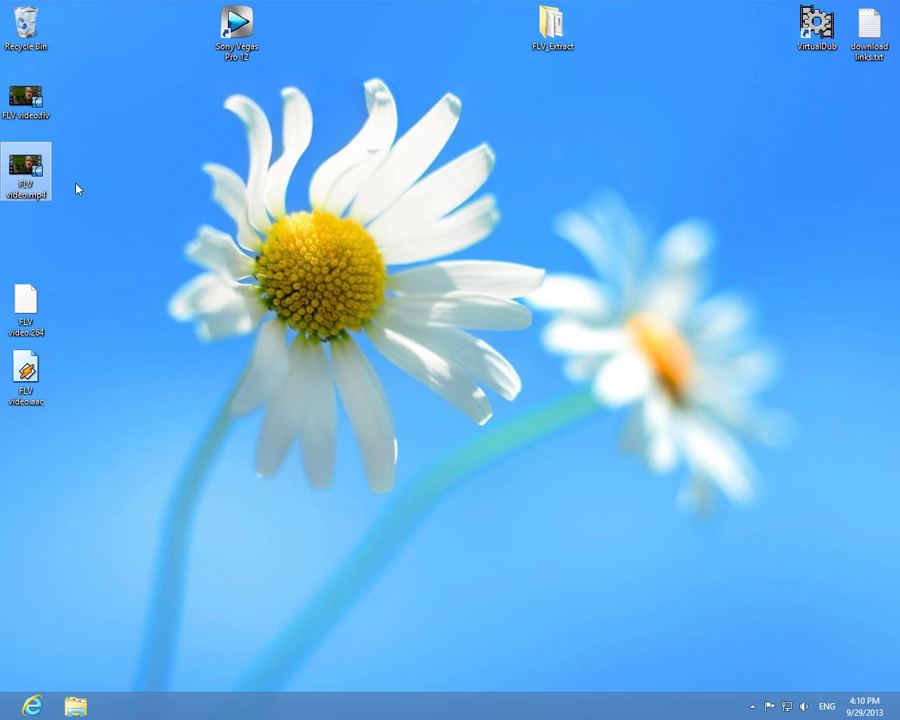